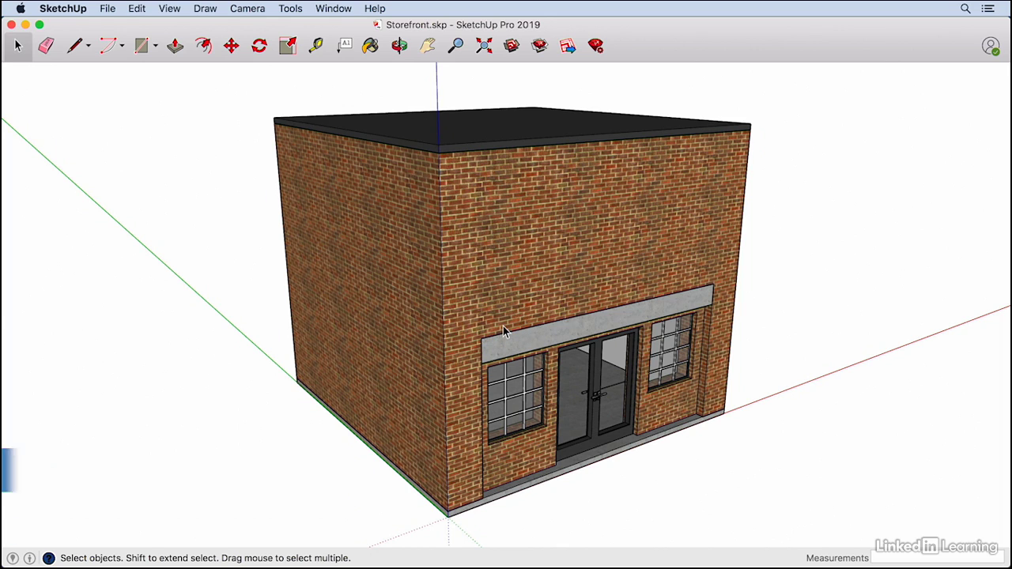
Place two horizontal guides on the front wall, one above the concrete lintel and one below the roof edge
key(t)
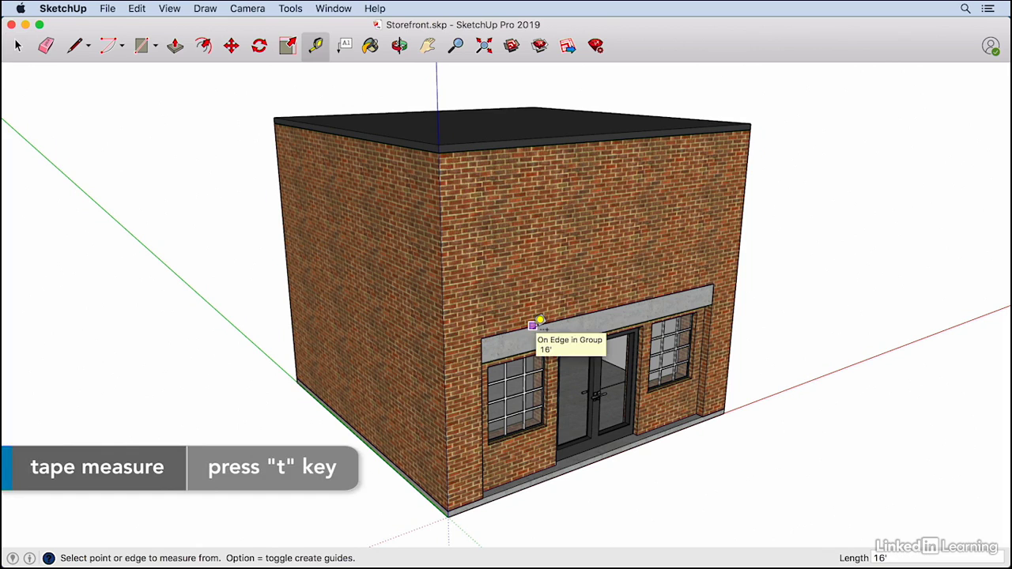
click(532, 324)
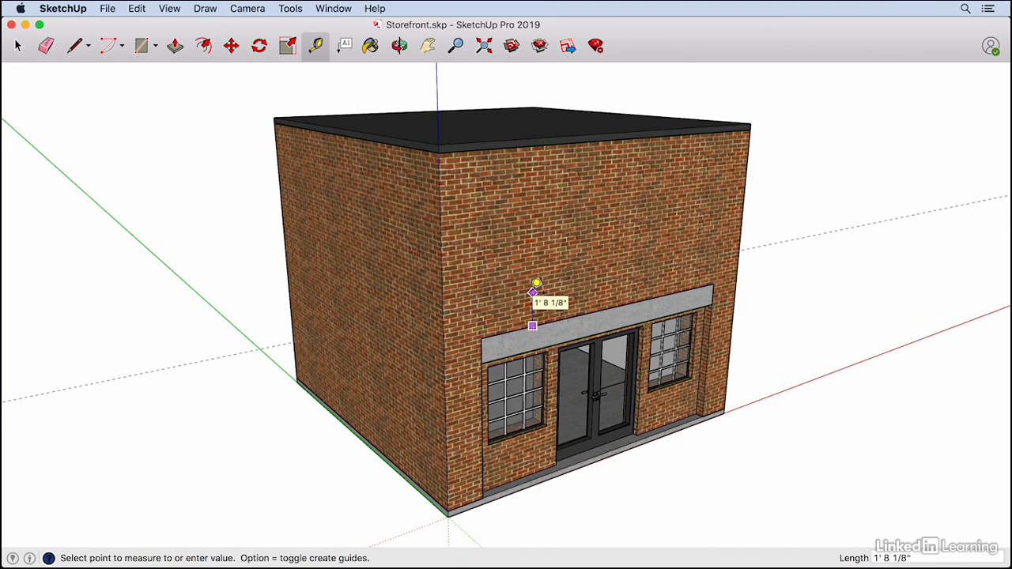
click(536, 283)
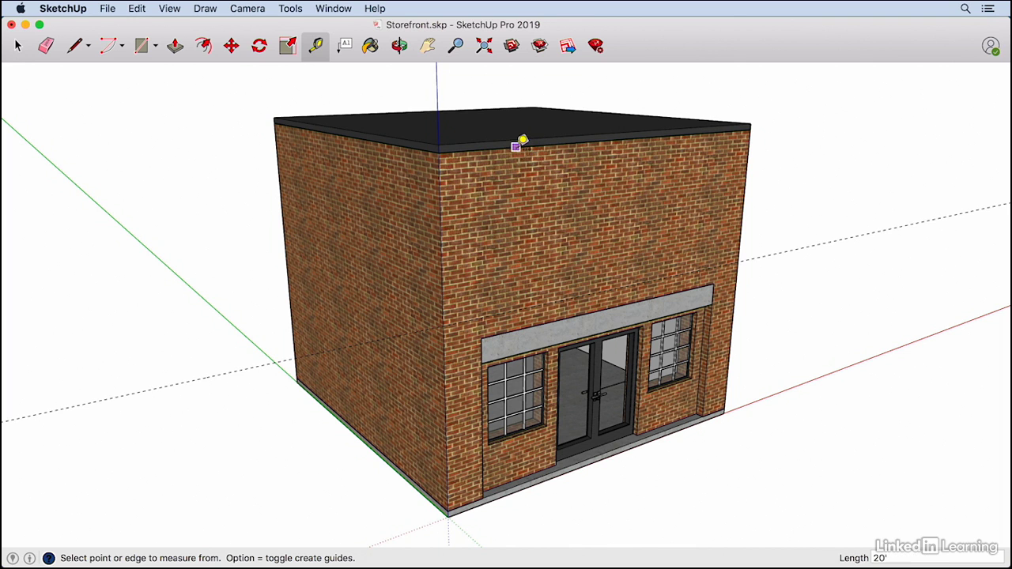
scroll(517, 144, up, 3)
scroll(513, 145, down, 3)
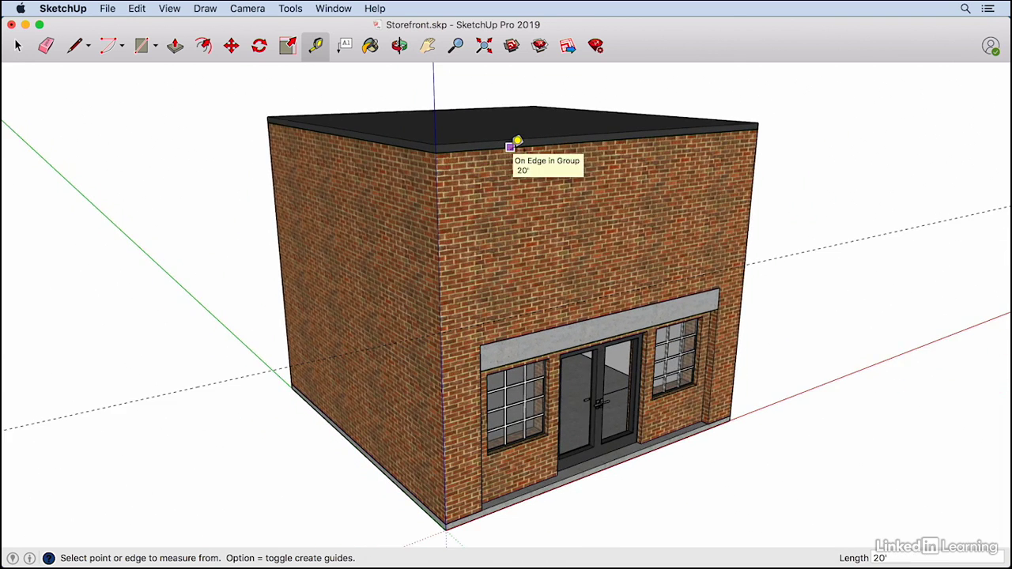
click(510, 146)
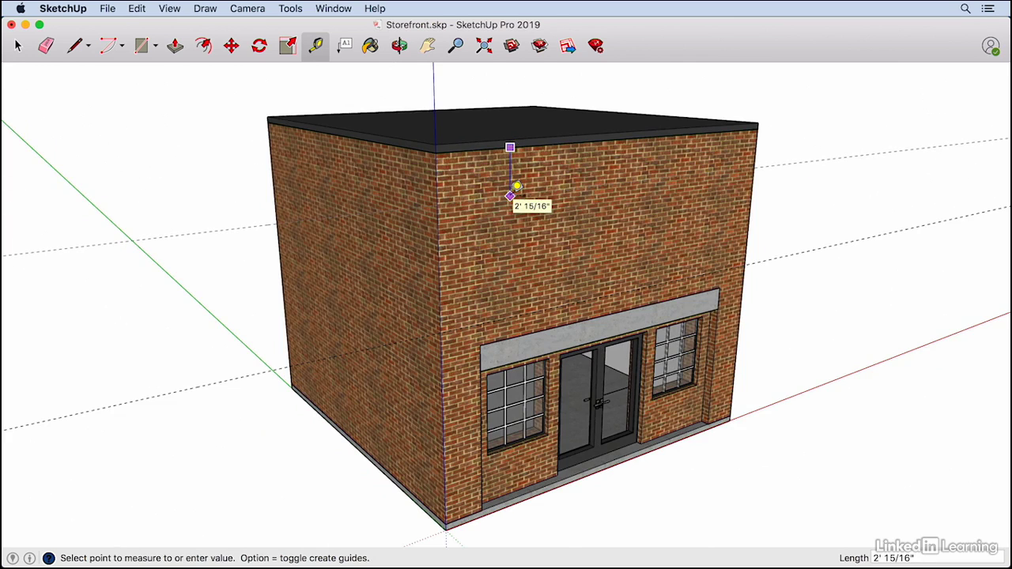
click(510, 195)
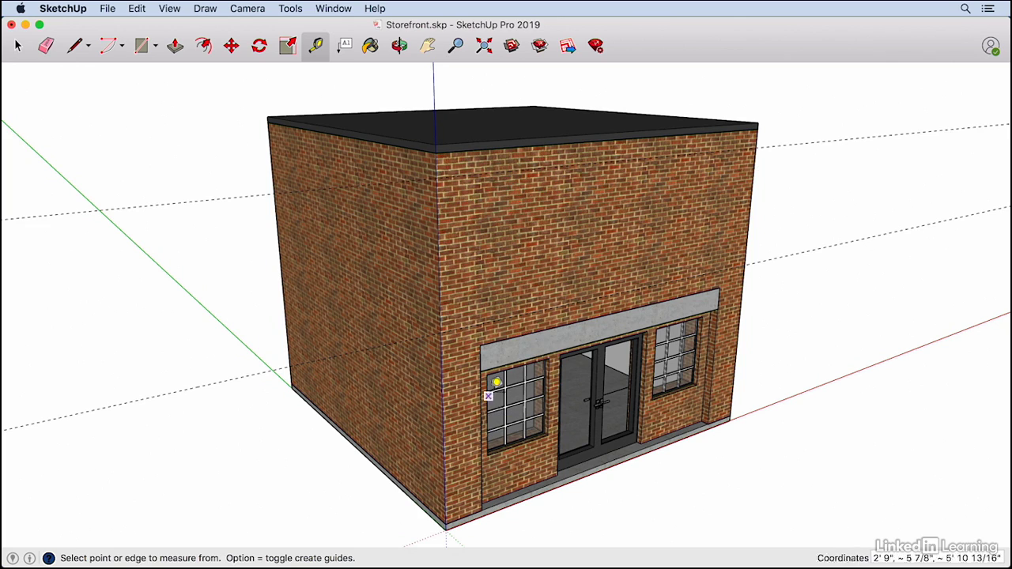
Draw a rectangle on the front wall between the two guides, spanning the width of the concrete lintel
key(r)
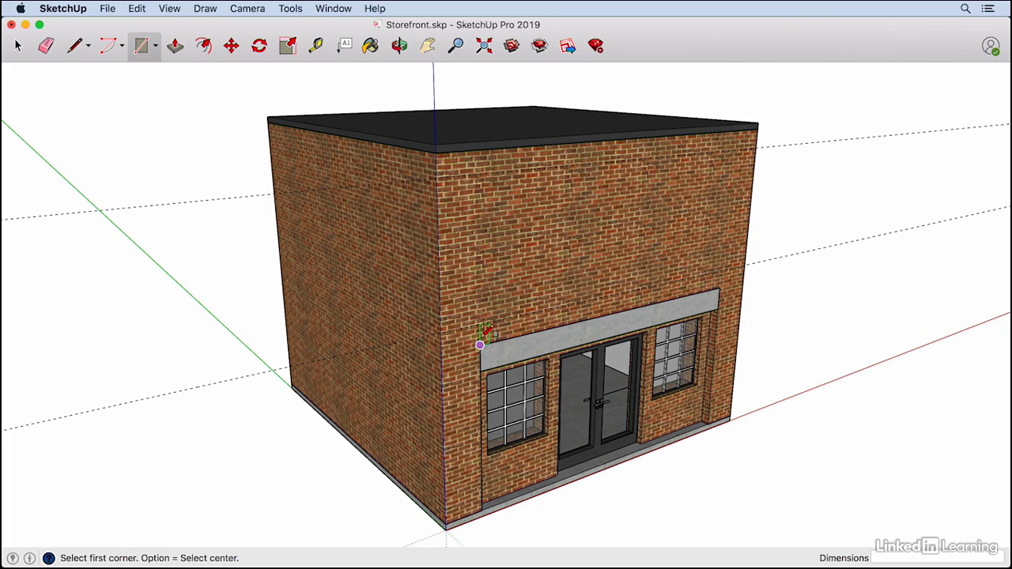
scroll(479, 324, up, 3)
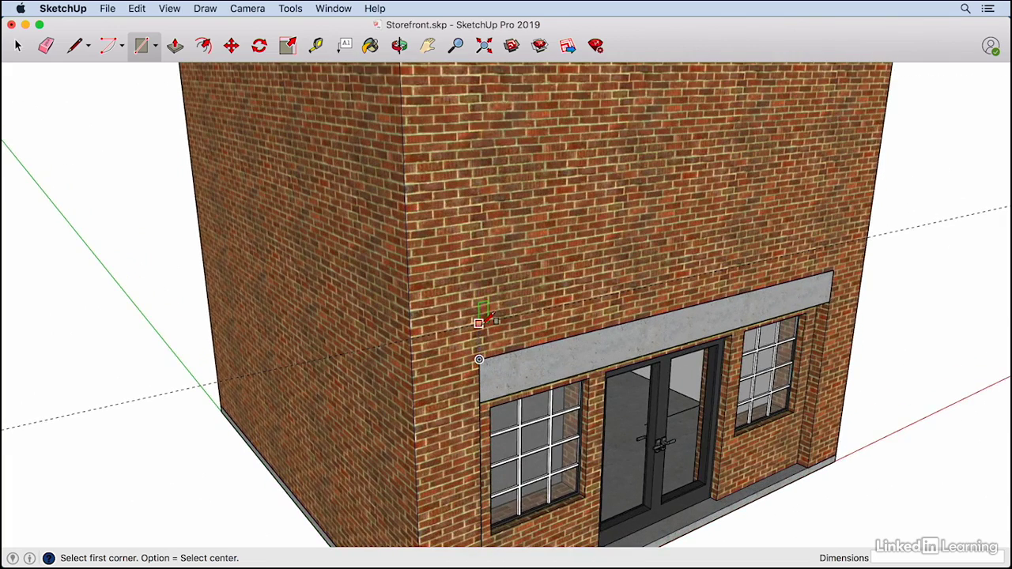
scroll(479, 324, up, 3)
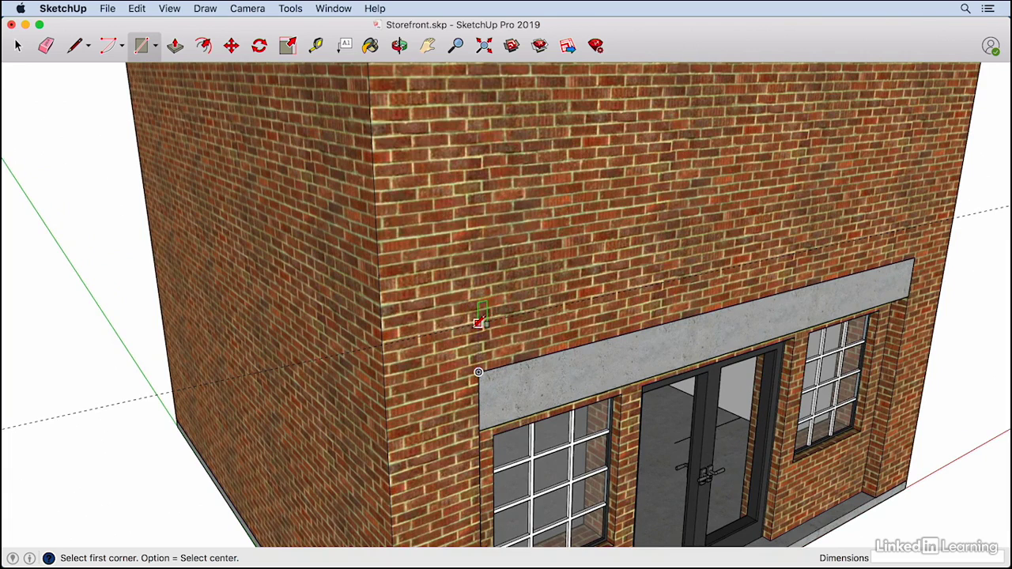
scroll(479, 323, down, 4)
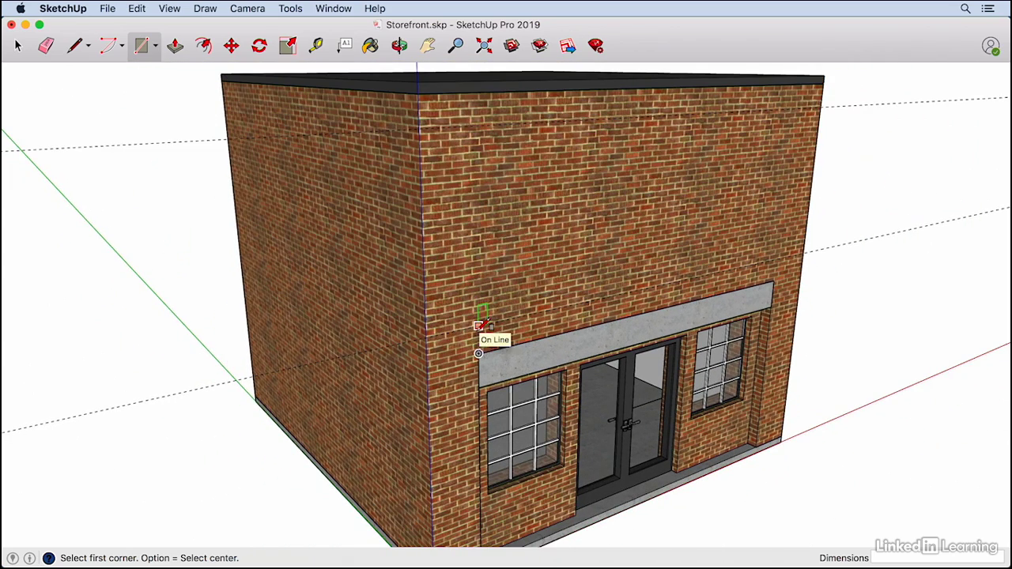
click(477, 326)
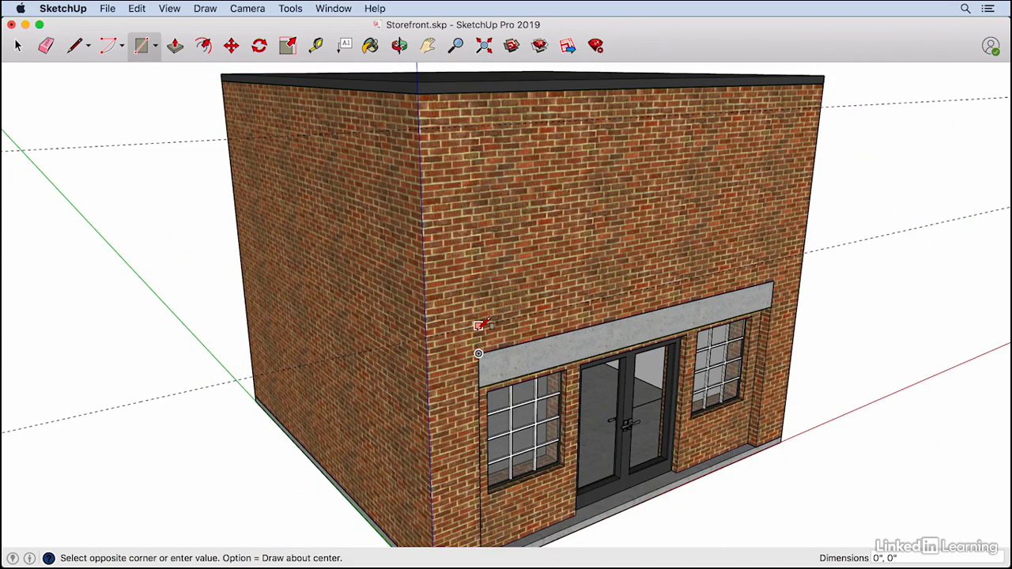
click(797, 106)
middle_drag(400, 298, 529, 271)
Select the new rectangle's face and the brick building in turn to check that they are separate objects
key(space)
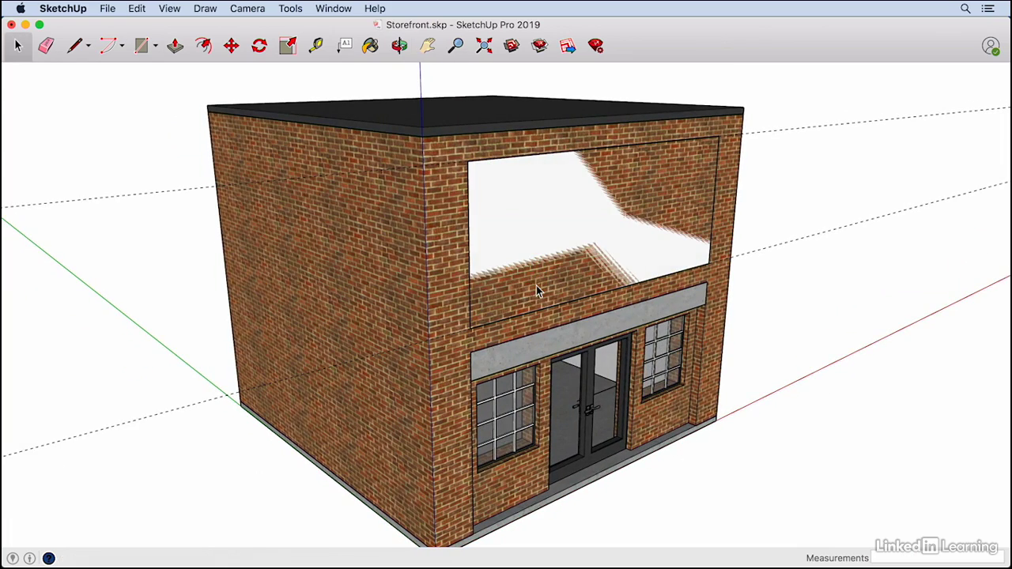
click(530, 265)
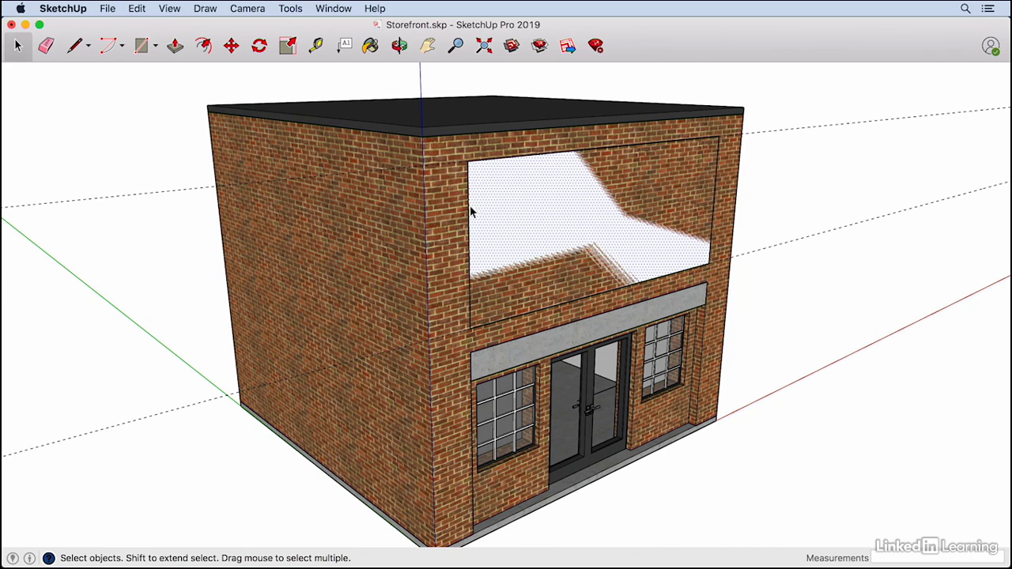
click(423, 228)
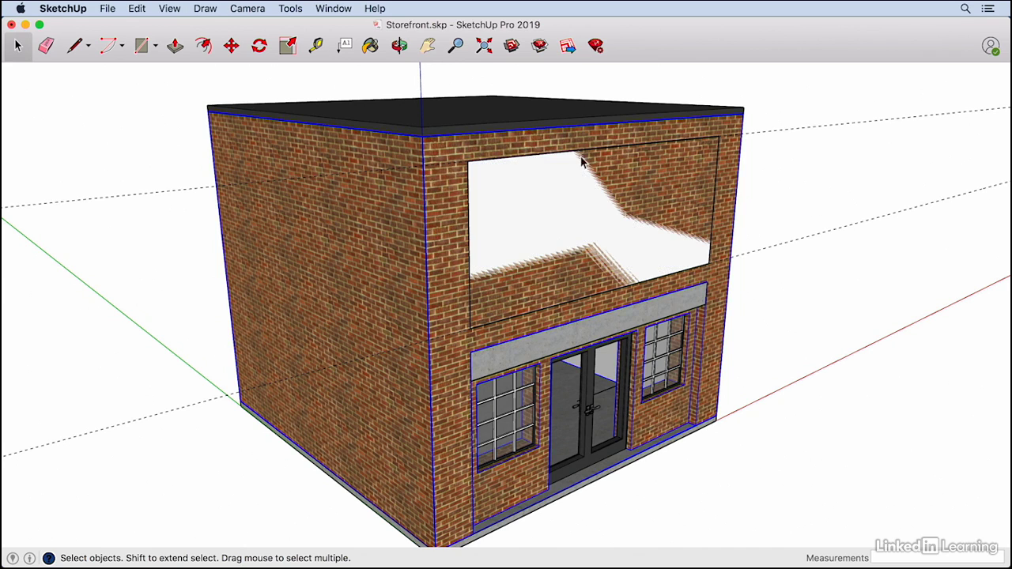
click(499, 200)
Delete all guides from the model
middle_drag(496, 278, 561, 274)
scroll(638, 263, up, 2)
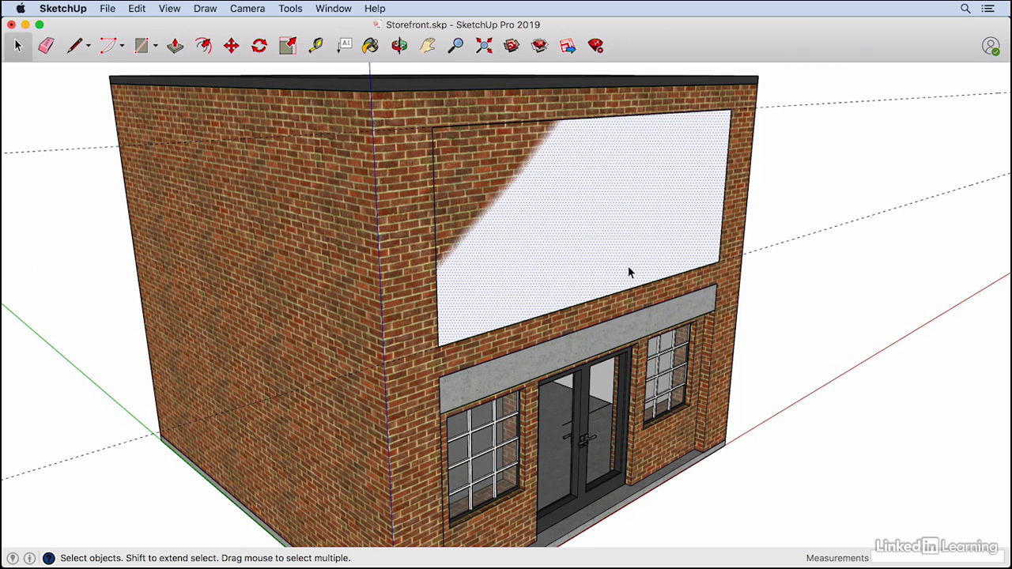
click(138, 8)
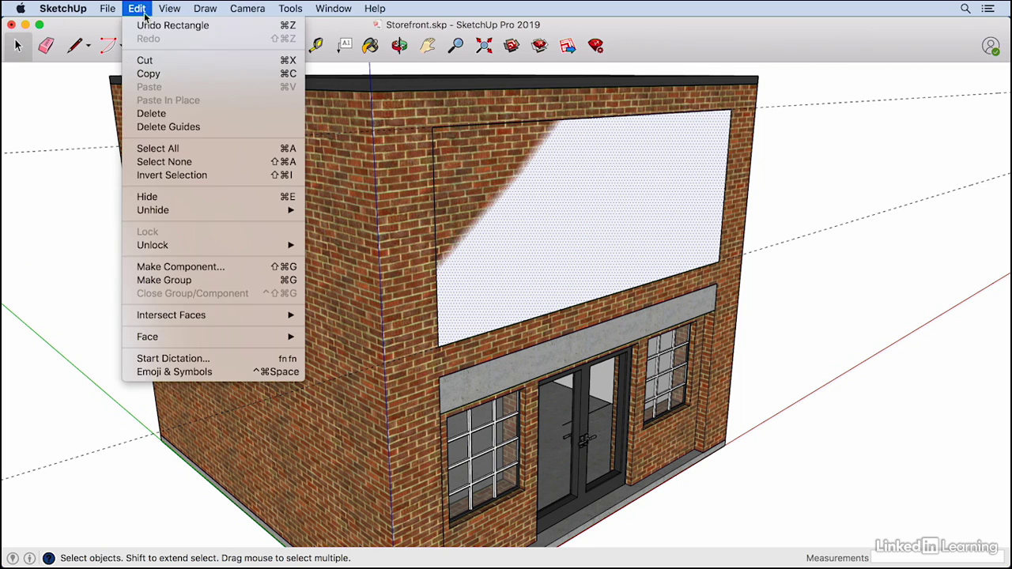
click(155, 128)
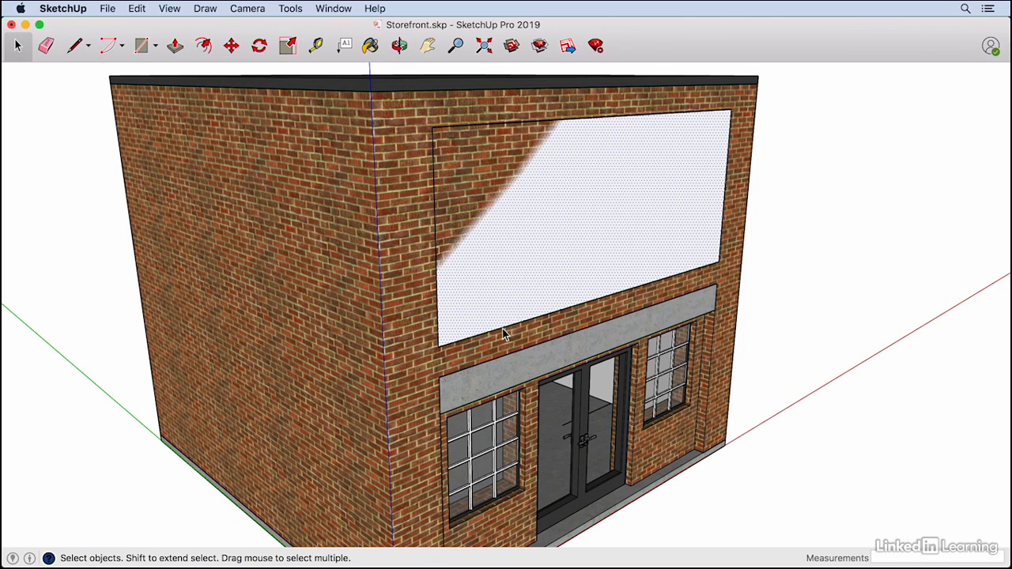
Copy the rectangle's bottom edge straight upward to split off a narrow strip along its base
click(465, 340)
key(m)
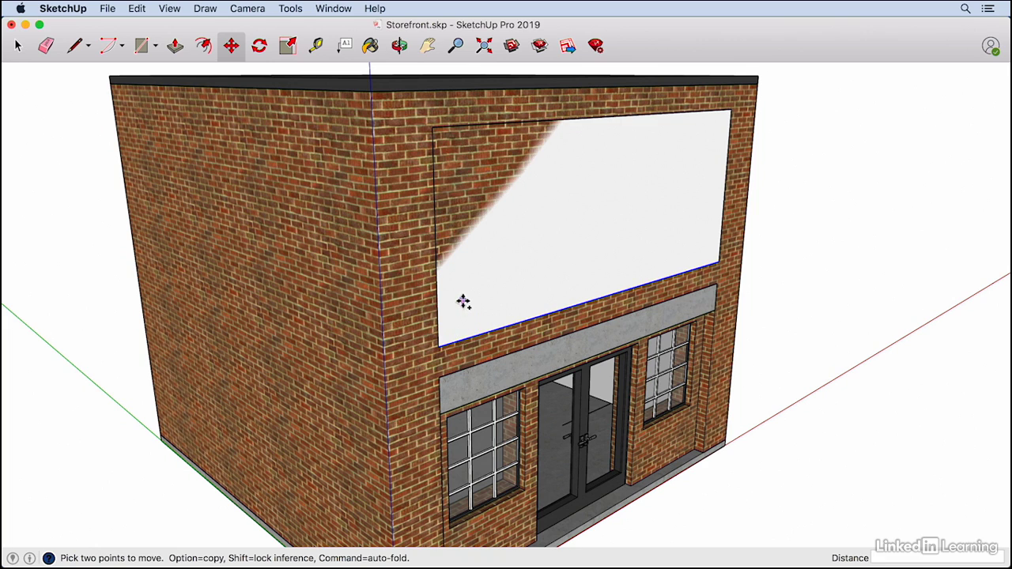
click(458, 341)
key(alt)
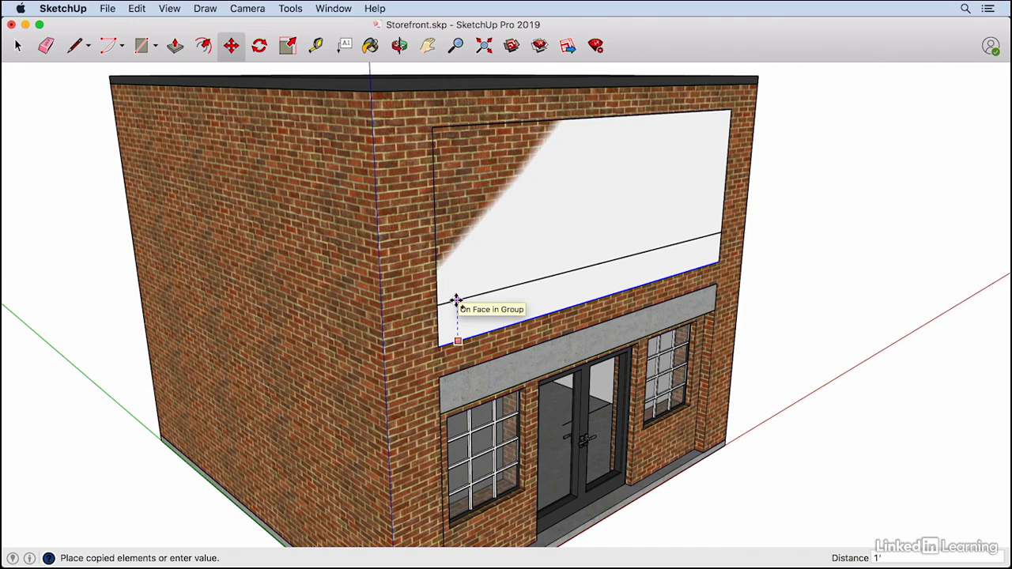
key(Return)
key(space)
Examine the two faces of the split rectangle and their overlap with the brick wall from several angles
click(520, 315)
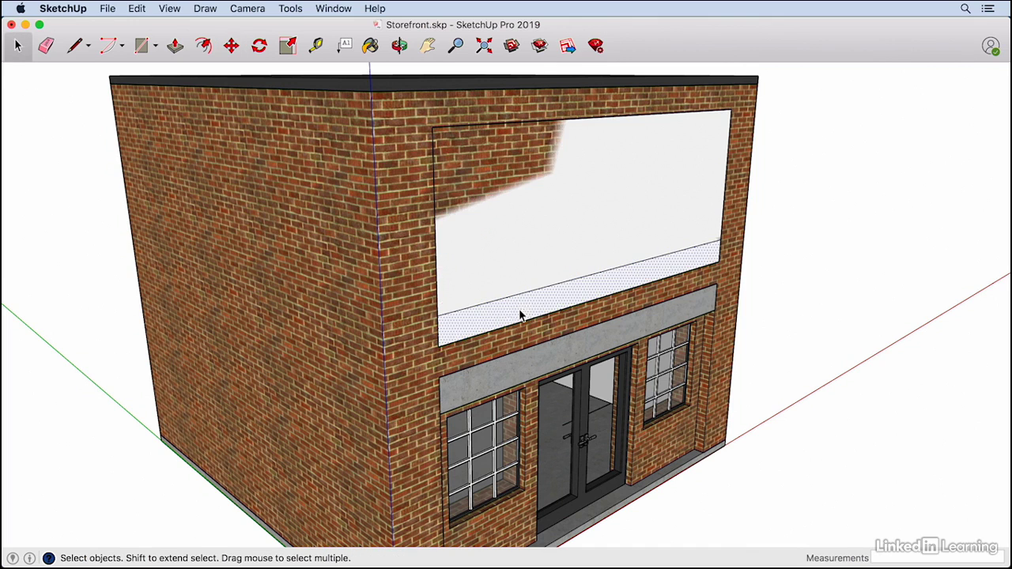
click(596, 226)
key(o)
mouse_move(607, 243)
mouse_down()
mouse_move(598, 237)
mouse_move(611, 216)
mouse_move(603, 235)
mouse_move(622, 229)
mouse_move(615, 236)
mouse_up()
key(space)
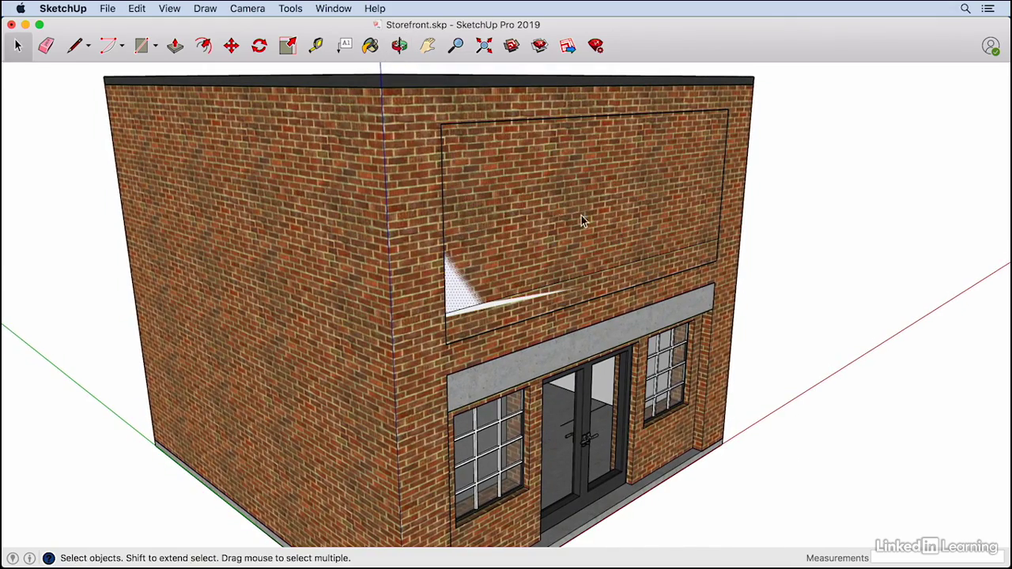
key(o)
drag(506, 232, 524, 233)
key(space)
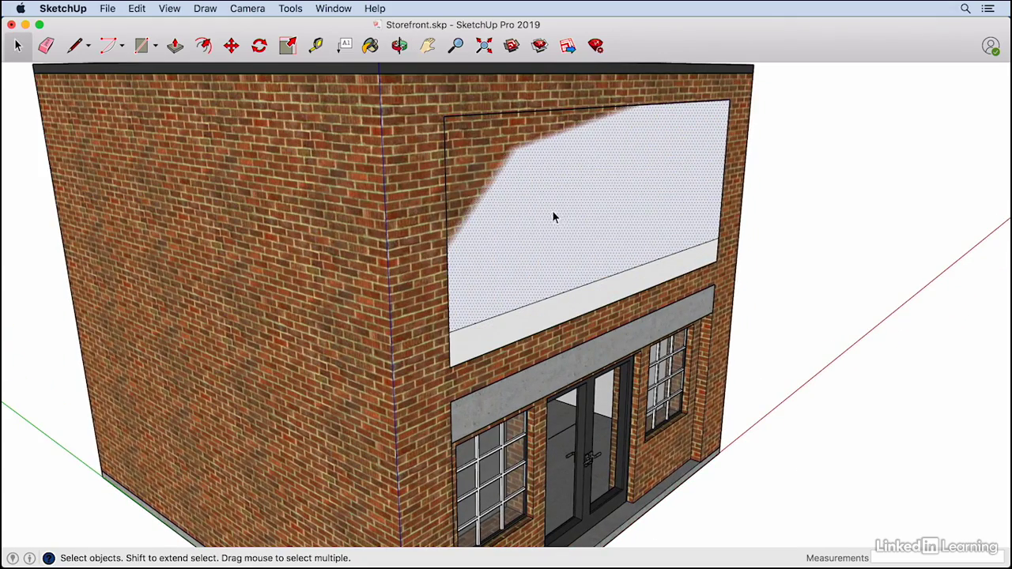
scroll(538, 227, down, 2)
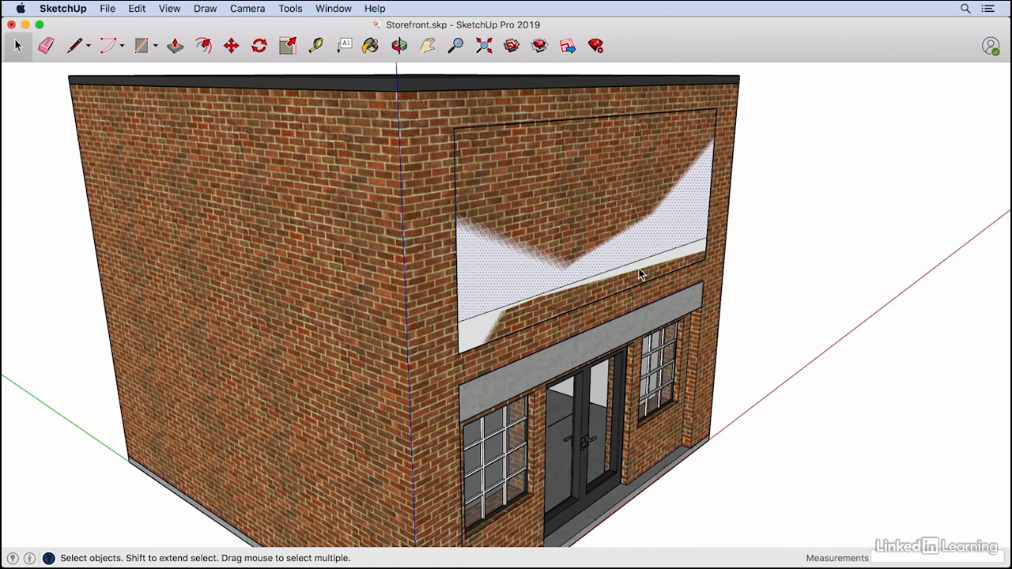
key(o)
drag(640, 272, 638, 267)
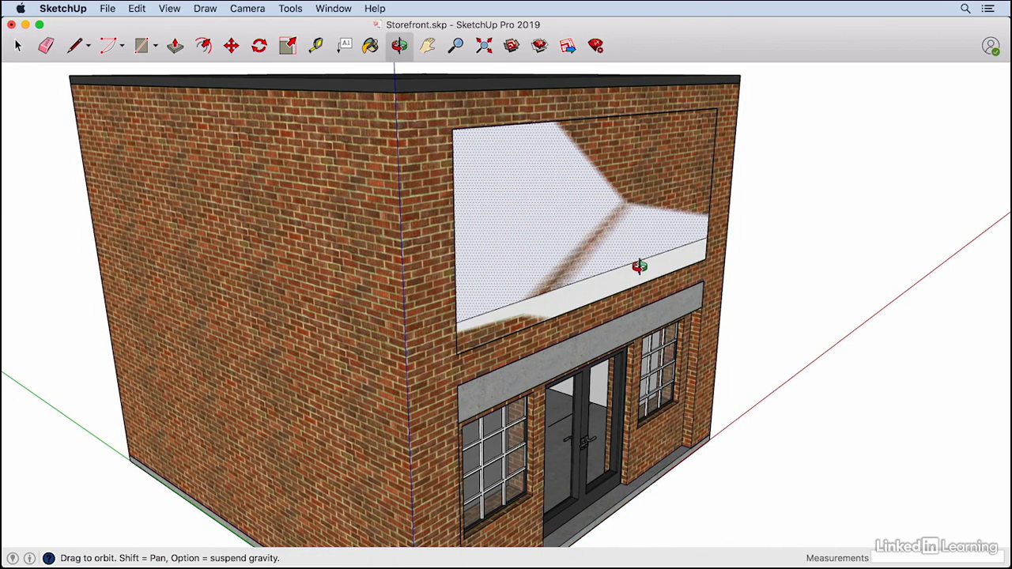
key(space)
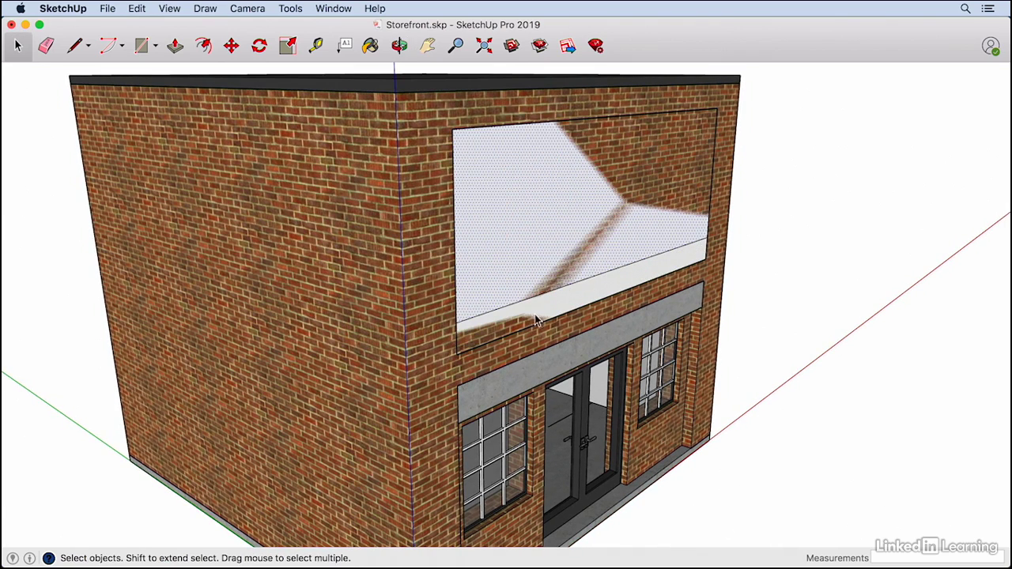
Move the narrow bottom strip 2'6" outward from the wall along the green axis to form a sloped awning
click(474, 328)
mouse_move(511, 324)
middle_down()
mouse_move(544, 307)
mouse_move(515, 318)
middle_up()
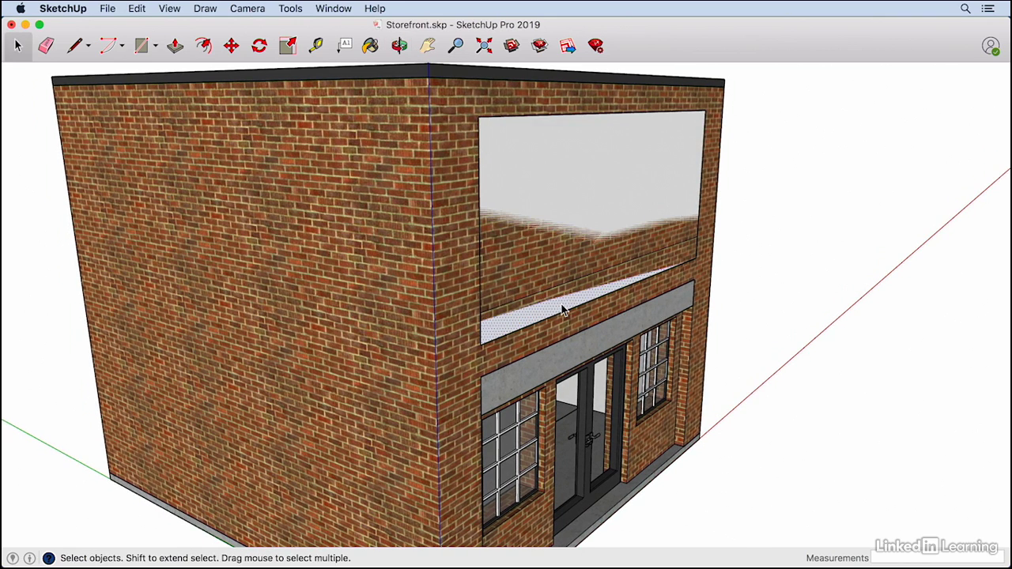
key(m)
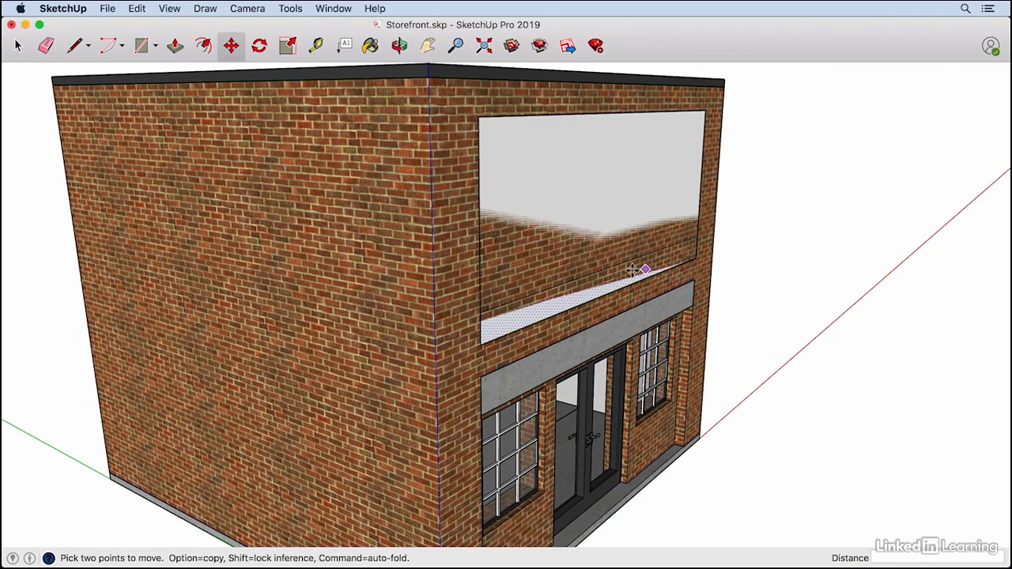
click(481, 346)
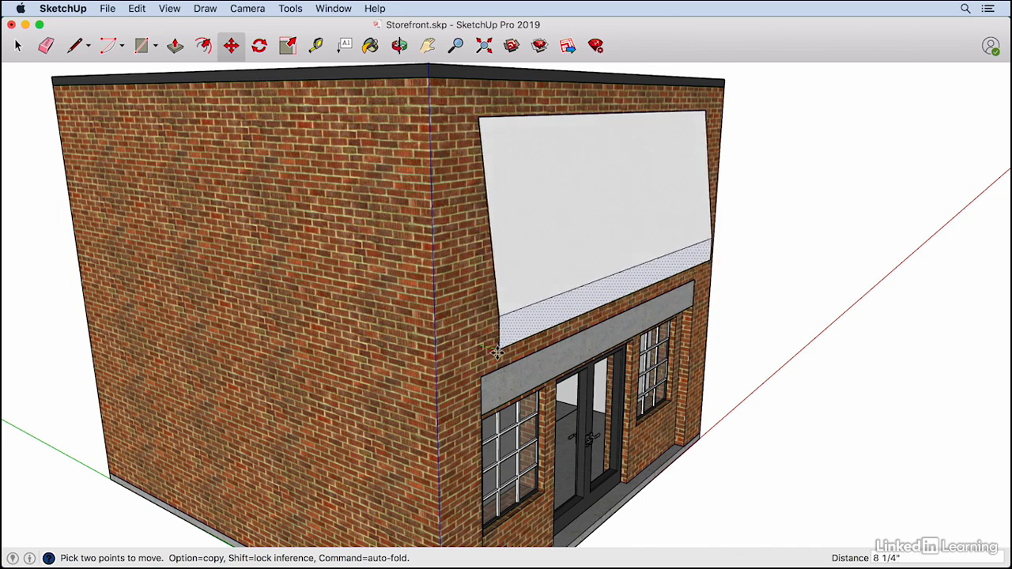
key(Left)
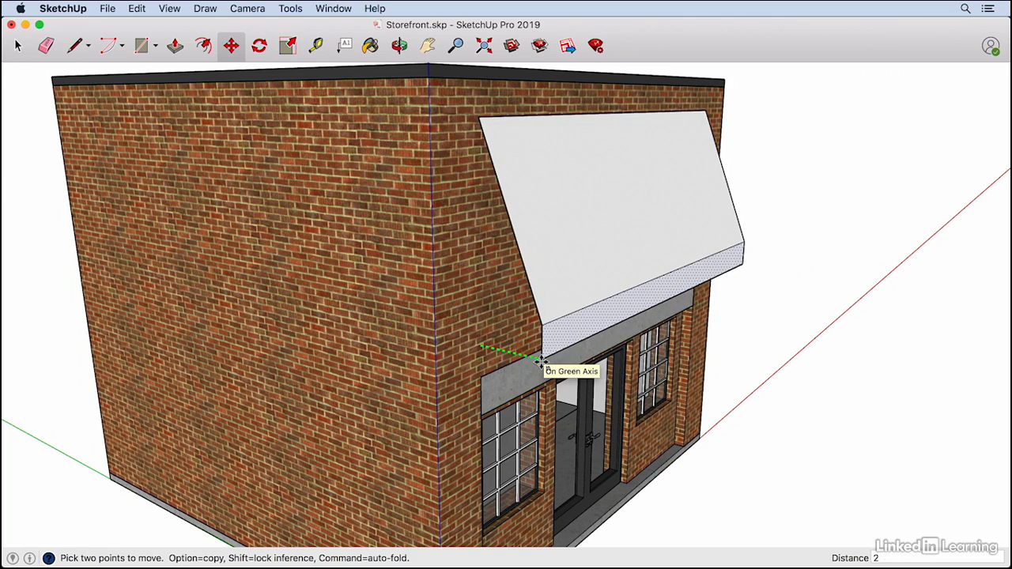
key(Return)
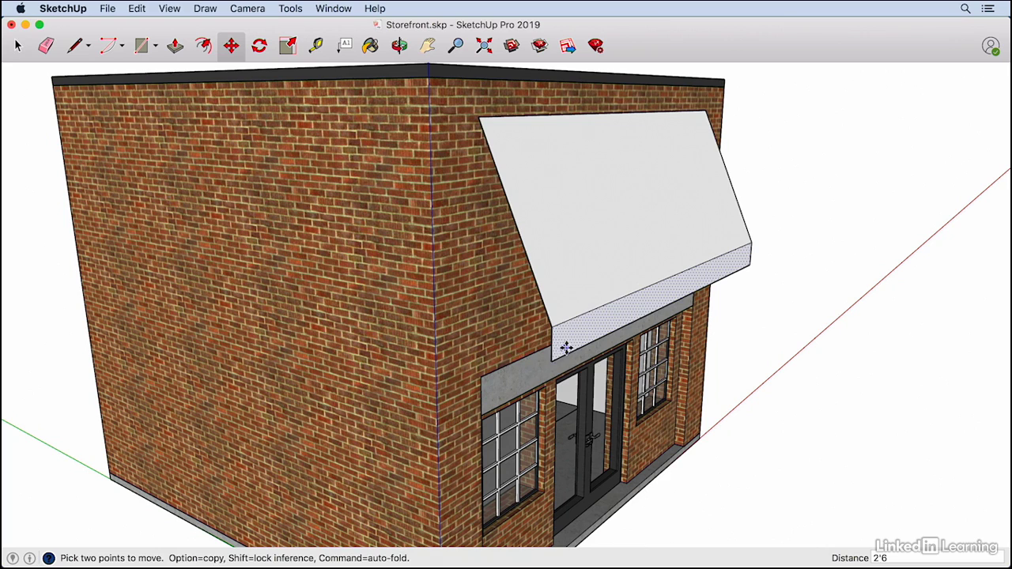
Group the awning's sloped face and front strip with their edges, and open the group for editing
scroll(383, 361, down, 2)
key(space)
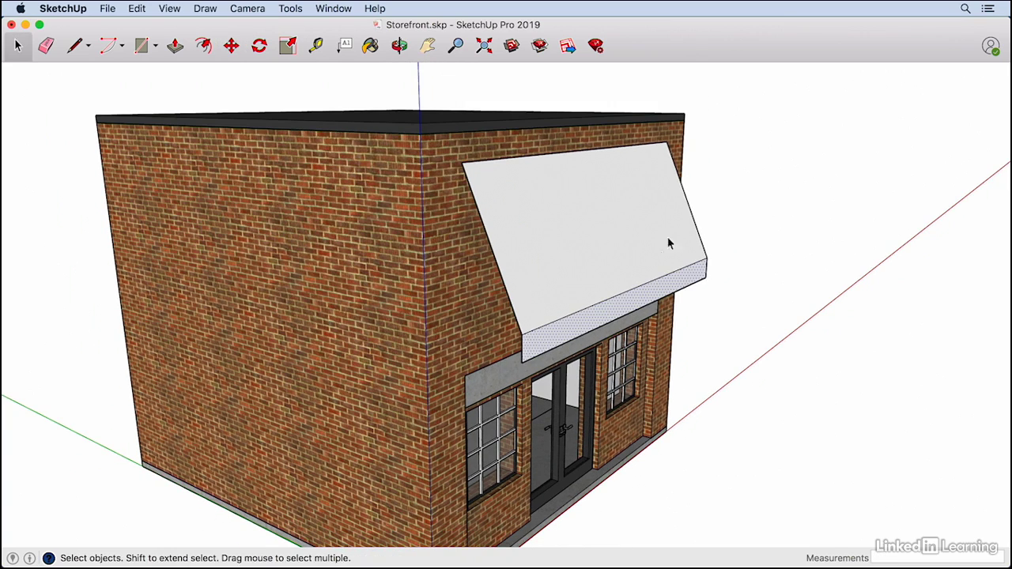
double_click(597, 205)
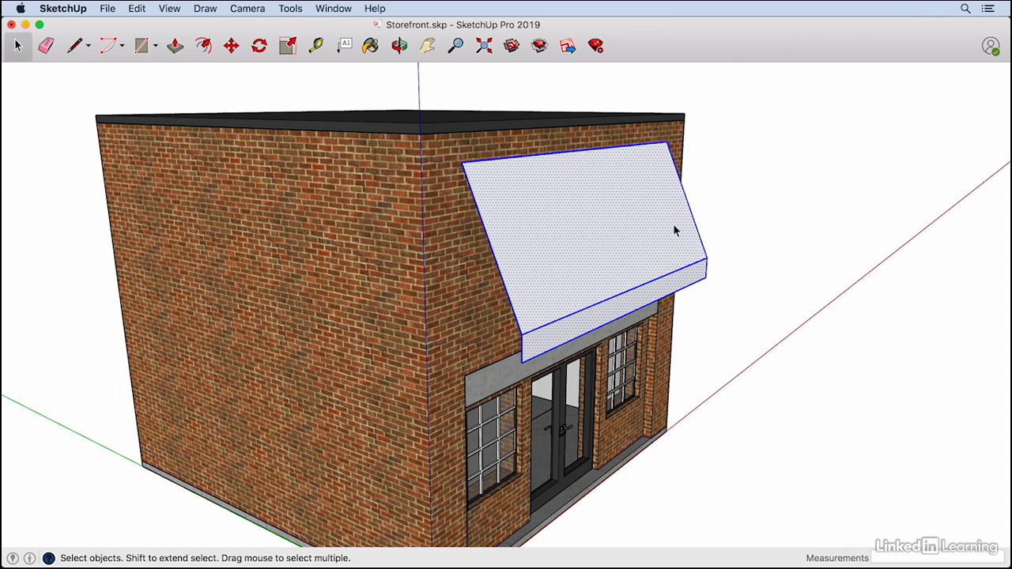
right_click(543, 214)
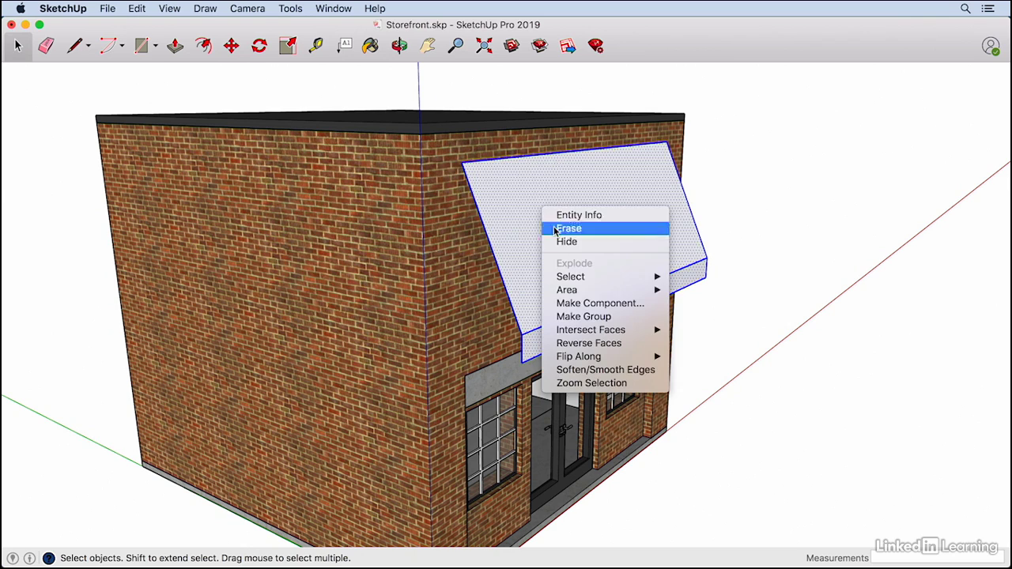
click(597, 318)
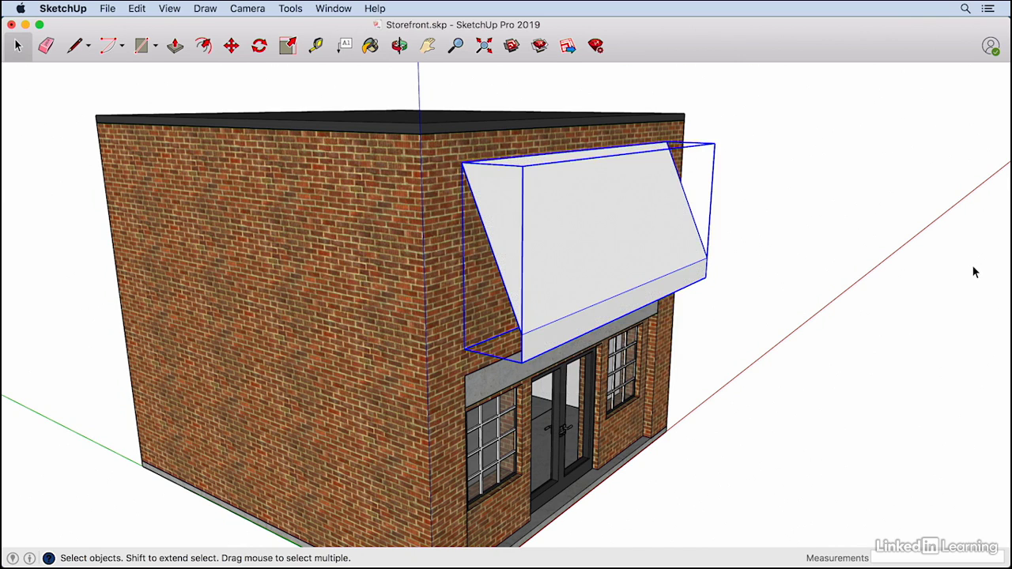
middle_drag(490, 253, 632, 240)
double_click(631, 233)
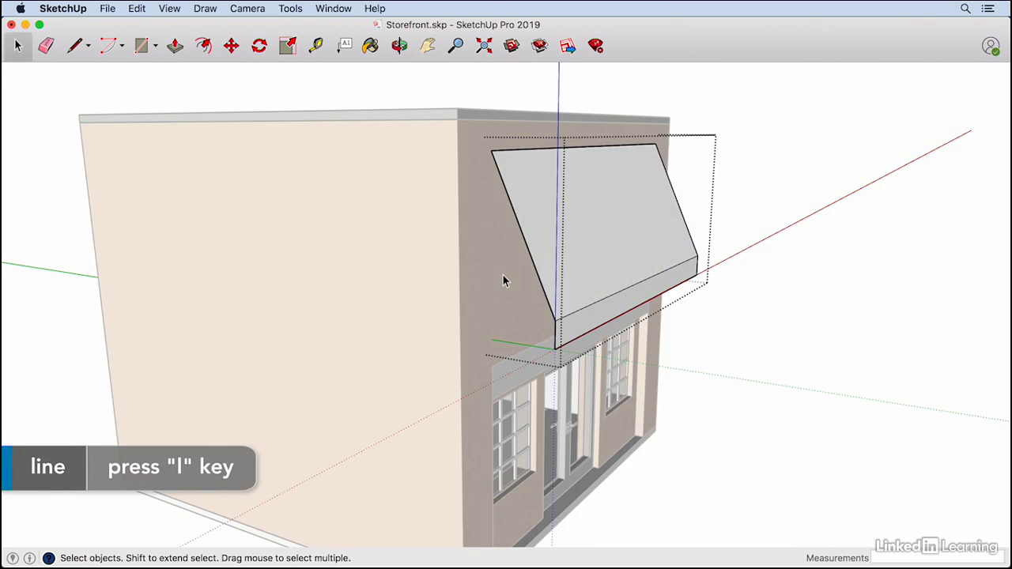
Close the awning's open near side with lines running 2'6" back to the wall along green, then vertically up to the slope's upper corner
key(l)
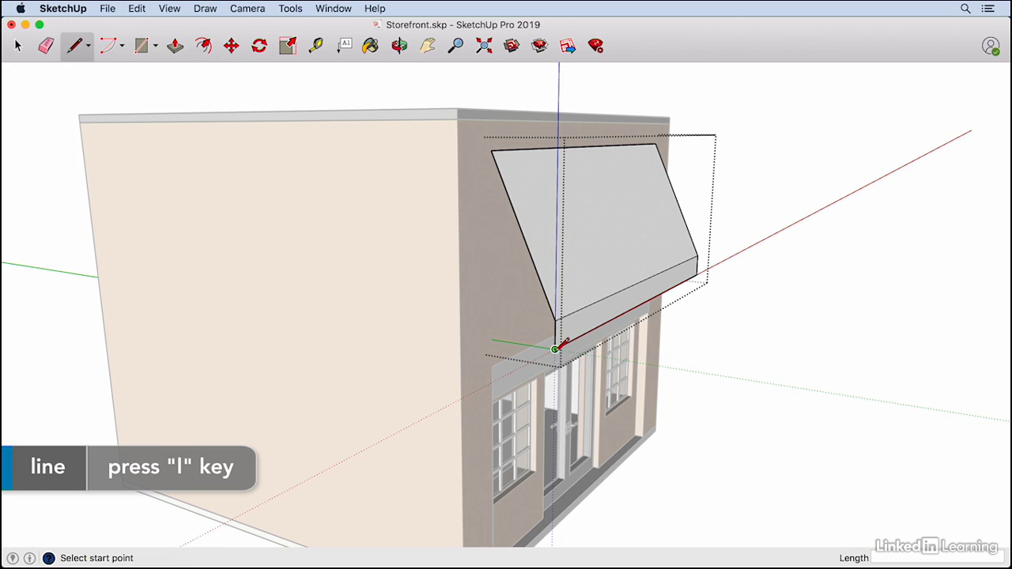
click(555, 348)
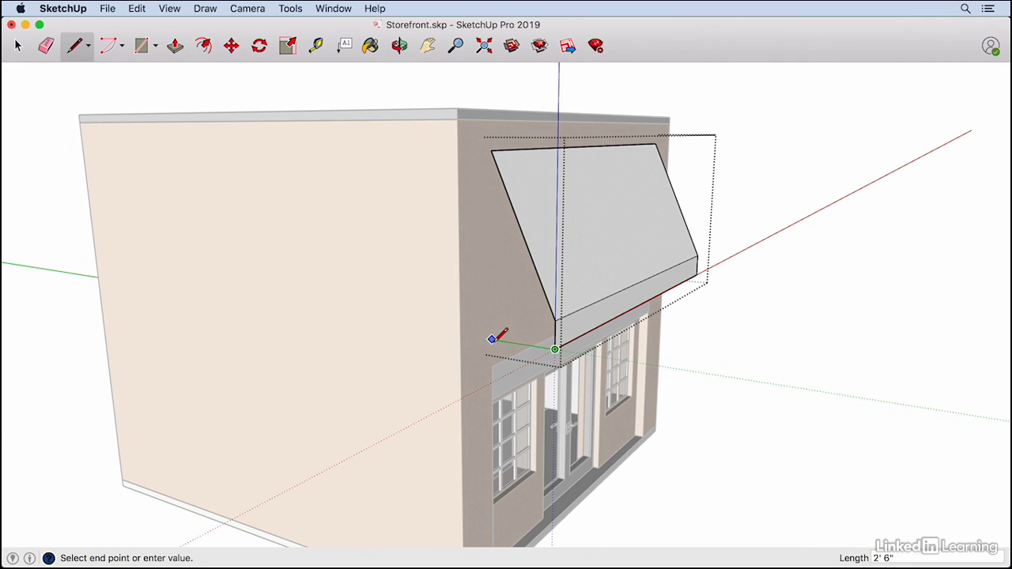
key(shift)
click(494, 147)
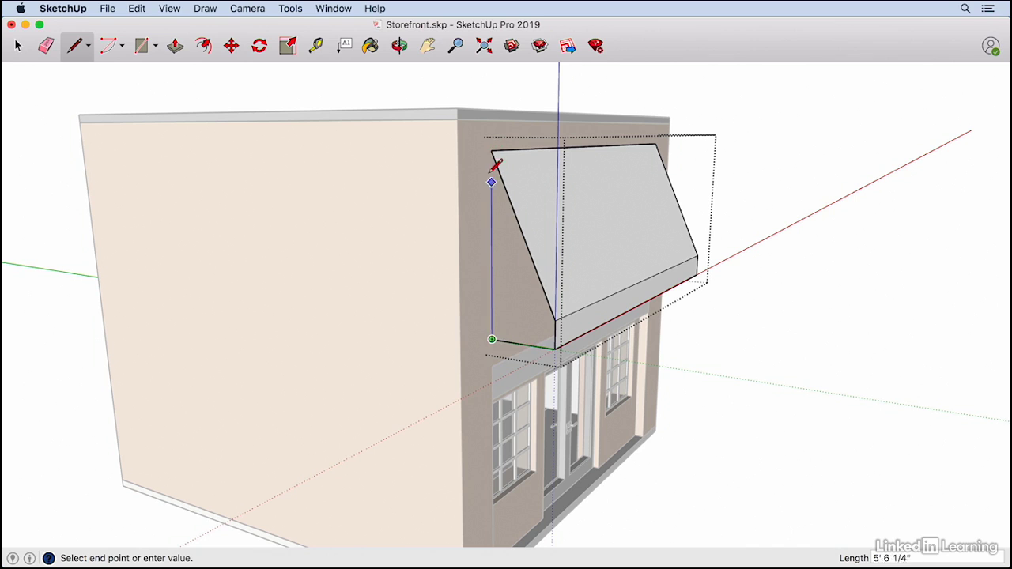
click(492, 149)
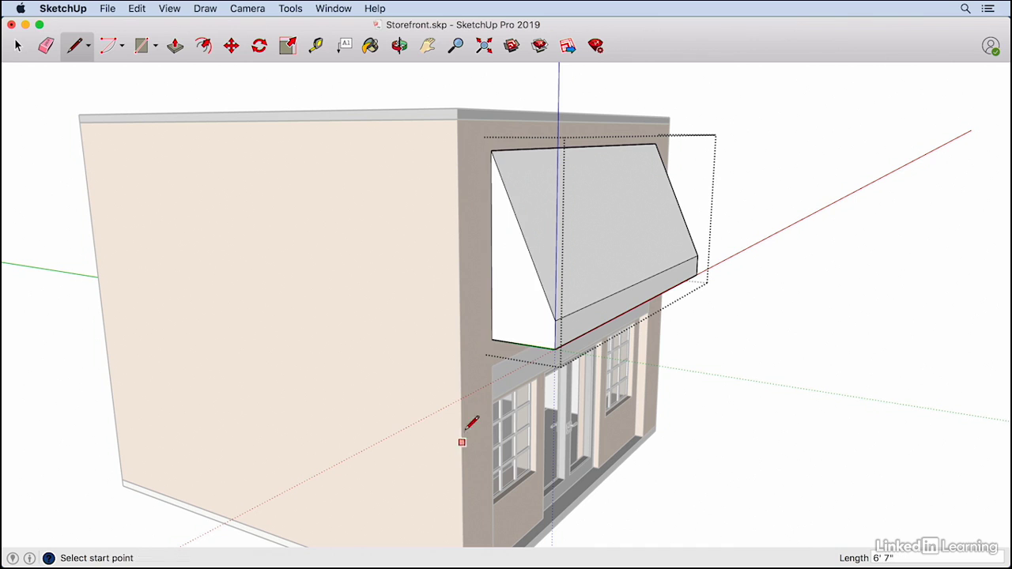
Copy the awning's new side face 16' along the red axis to close the opposite end
key(o)
drag(597, 371, 554, 378)
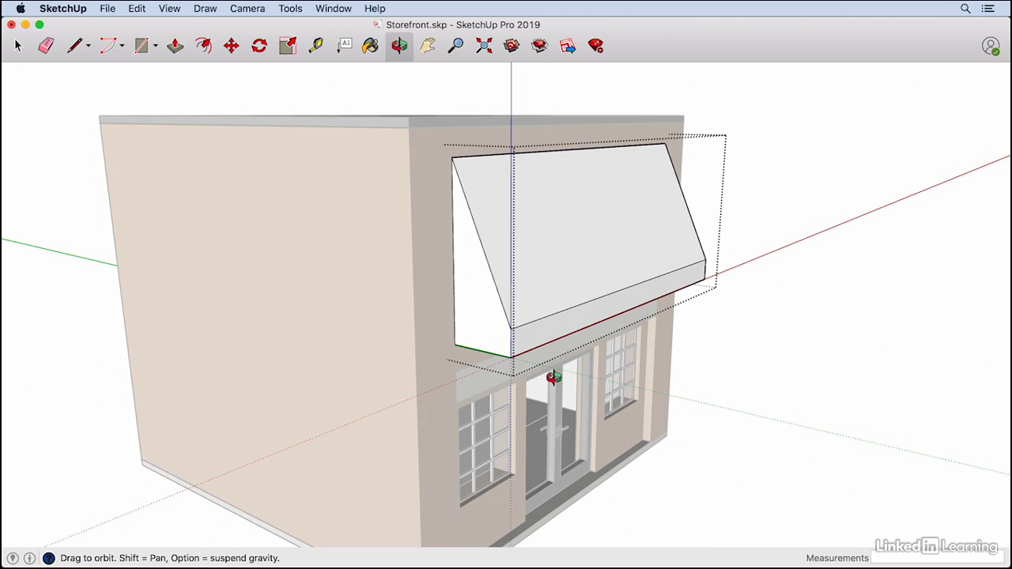
drag(554, 378, 479, 337)
key(l)
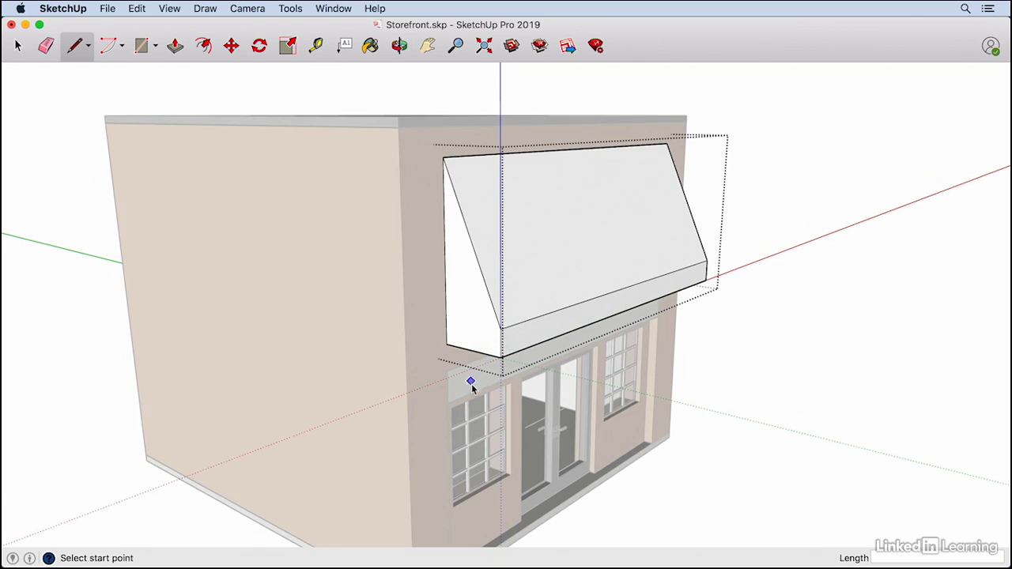
mouse_move(718, 264)
middle_down()
mouse_move(644, 291)
mouse_move(296, 298)
mouse_move(515, 301)
mouse_move(709, 280)
middle_up()
key(space)
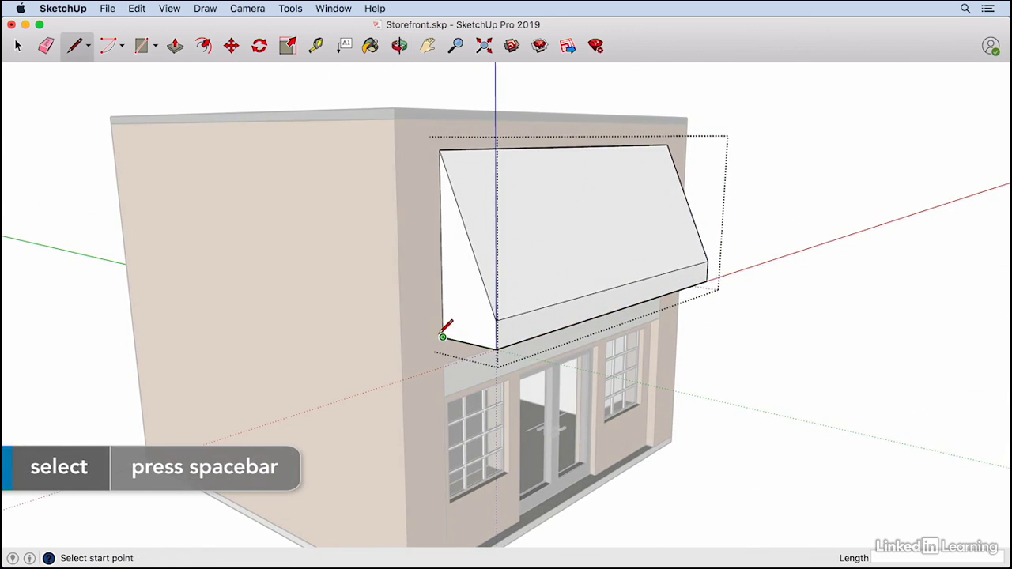
key(space)
click(463, 269)
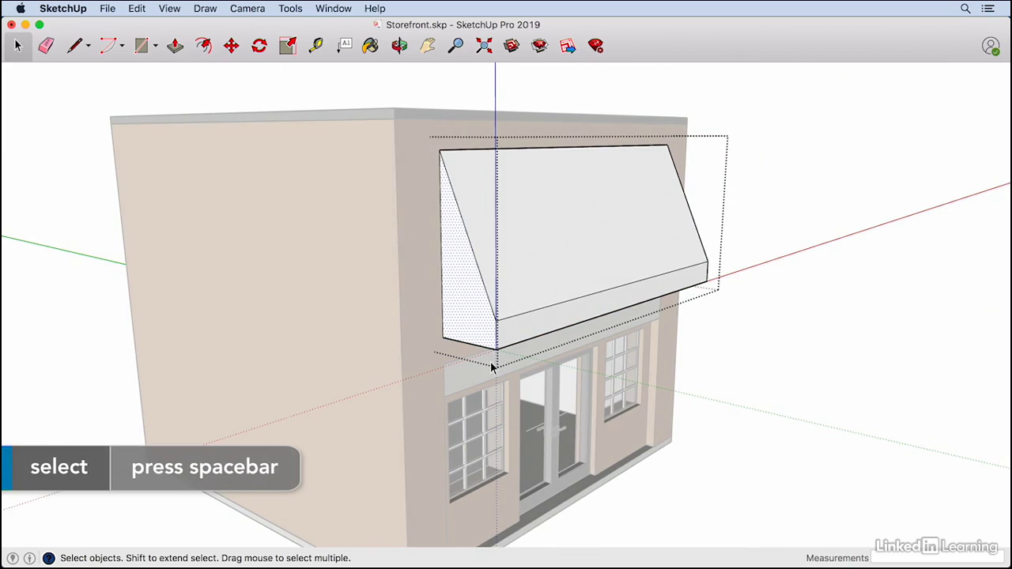
key(m)
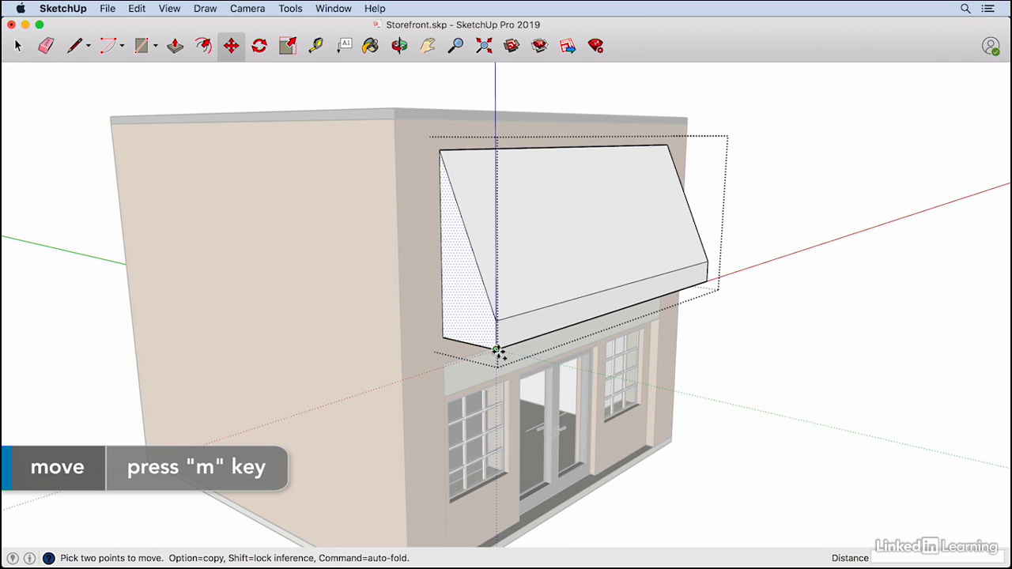
alt+click(495, 349)
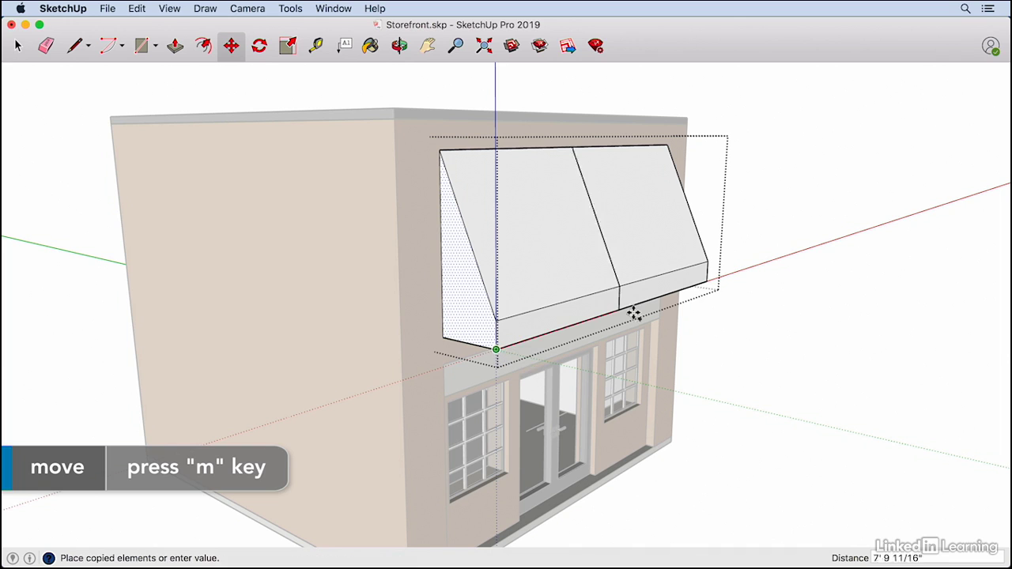
click(709, 285)
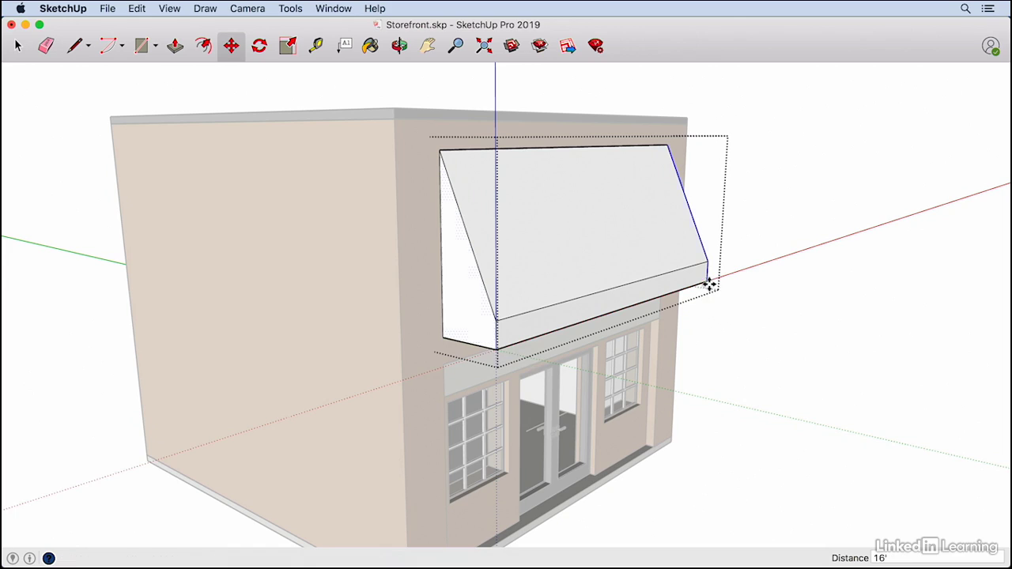
Reverse the copied side face at the awning's far end so its front side points outward
middle_drag(702, 307, 219, 310)
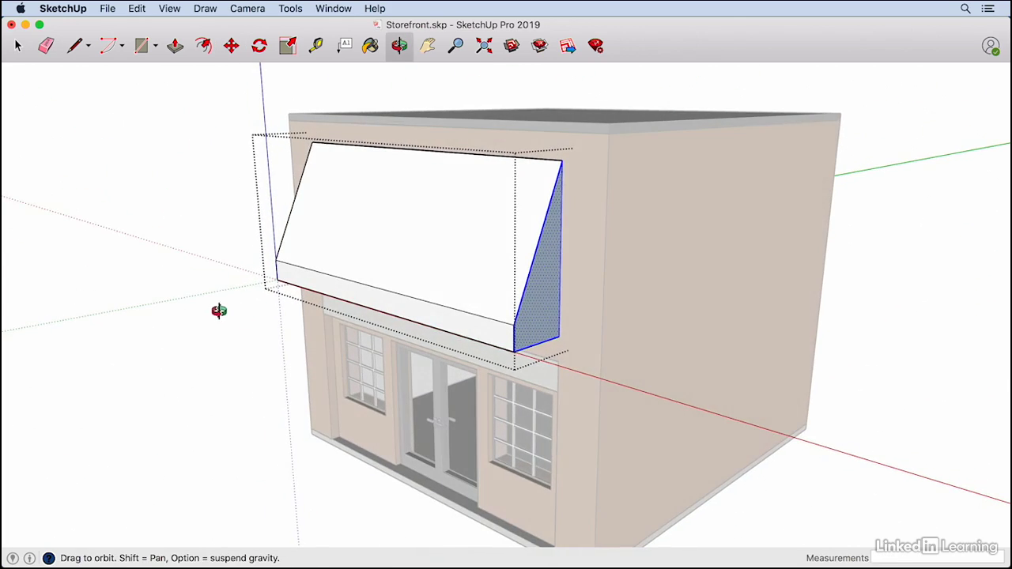
key(space)
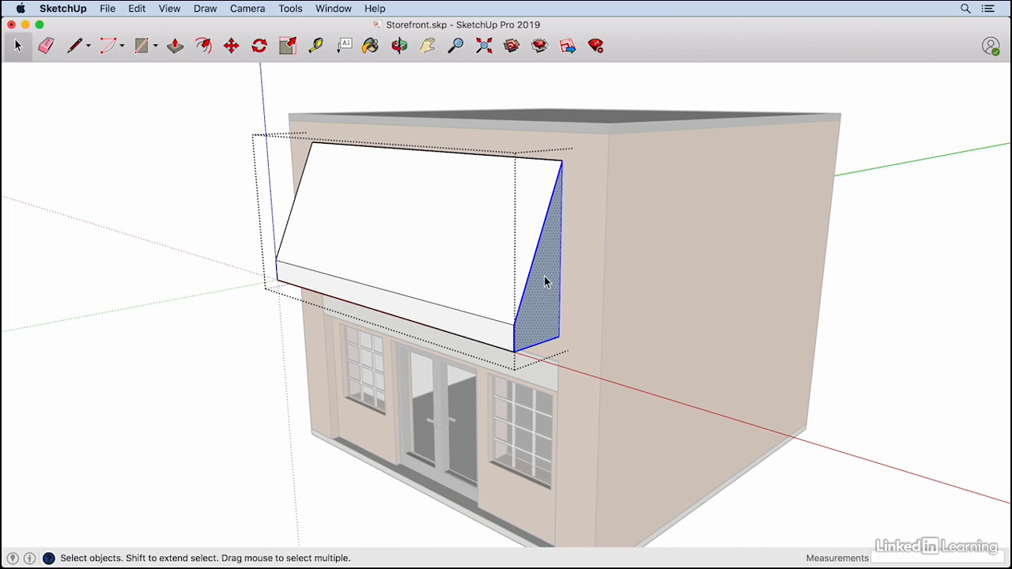
right_click(545, 276)
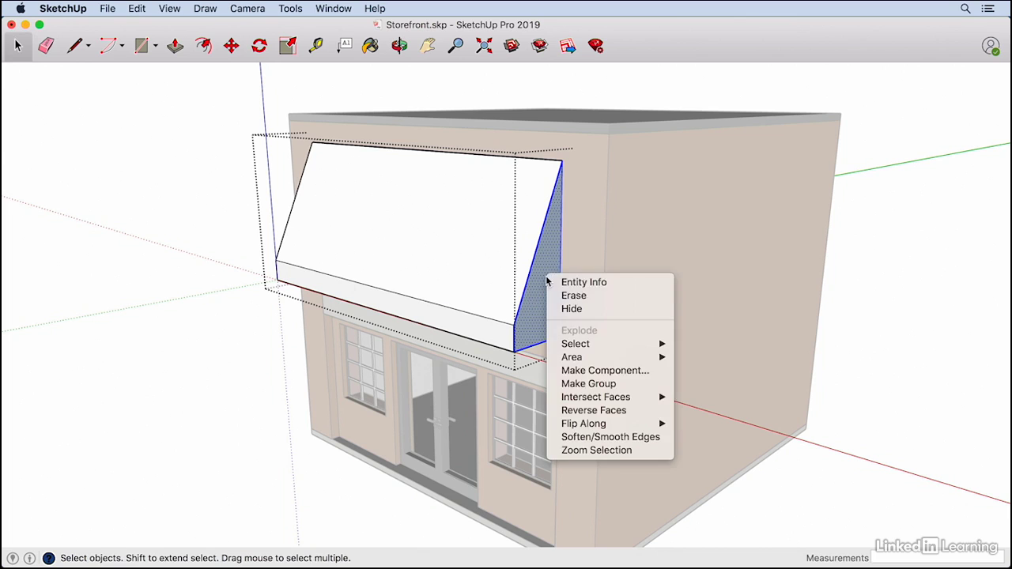
click(596, 411)
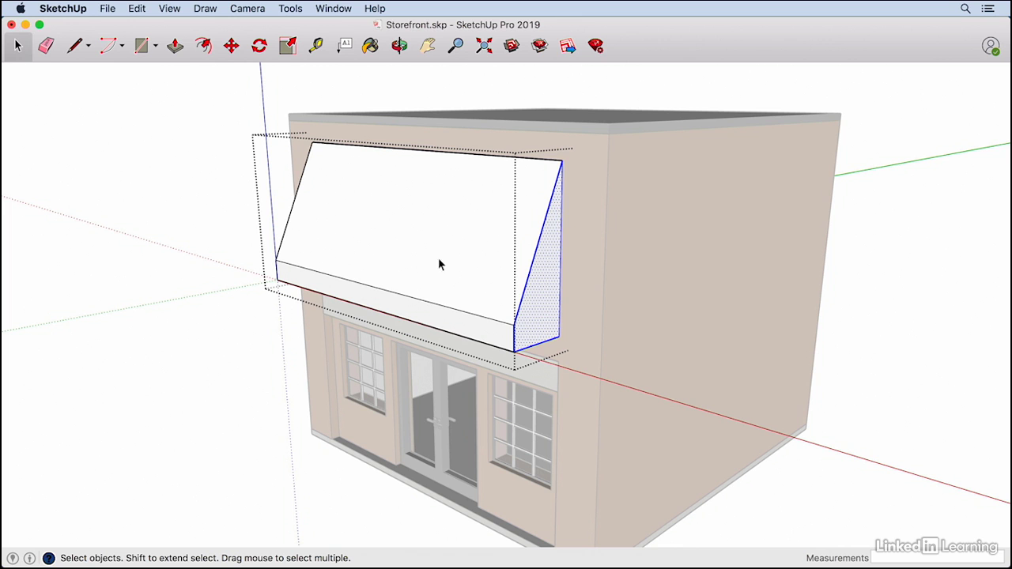
Paint all of the awning's matching faces with the Steel pencil color in one application
mouse_move(301, 258)
middle_down()
mouse_move(498, 271)
mouse_move(684, 262)
middle_up()
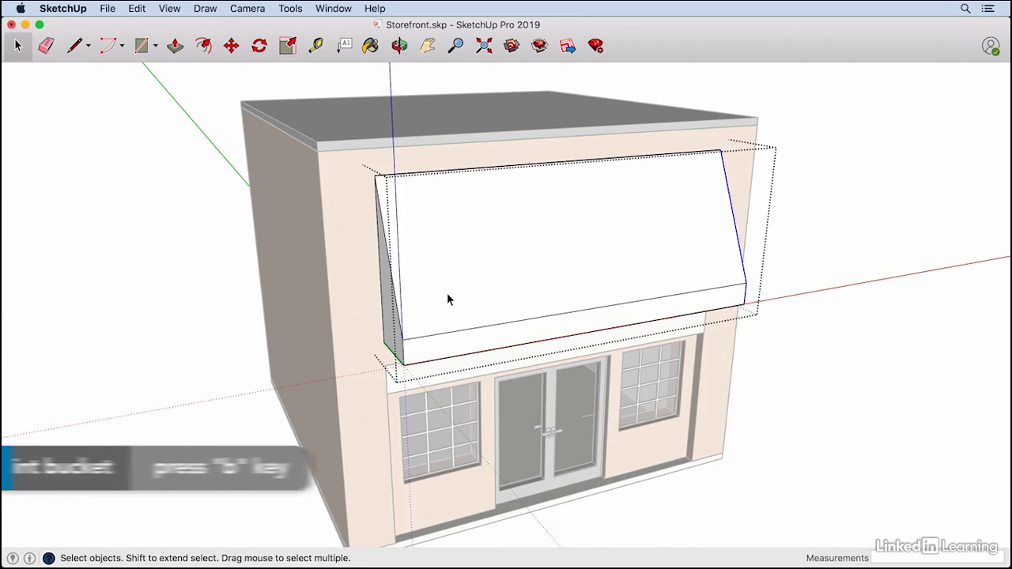
key(b)
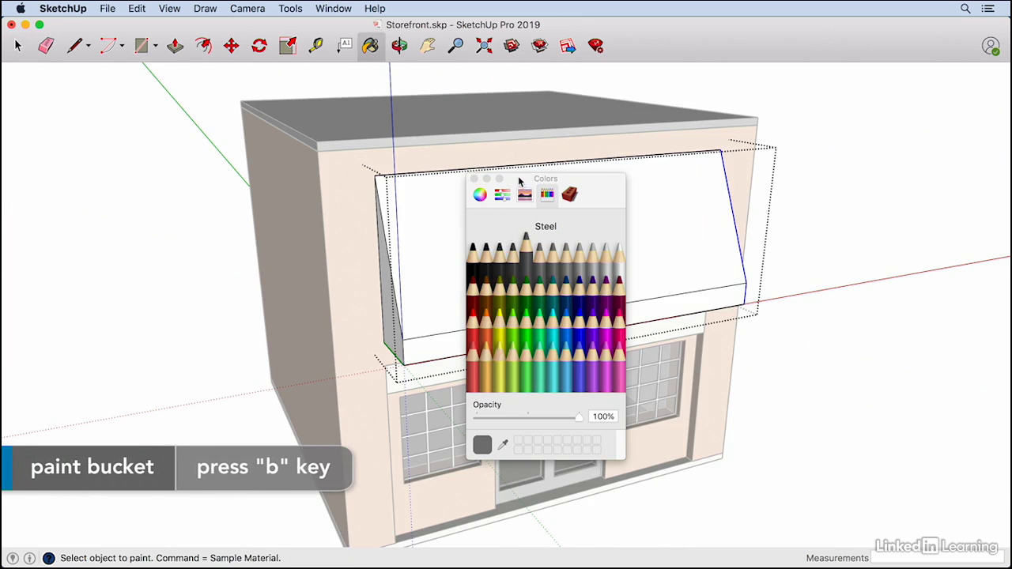
drag(519, 182, 858, 143)
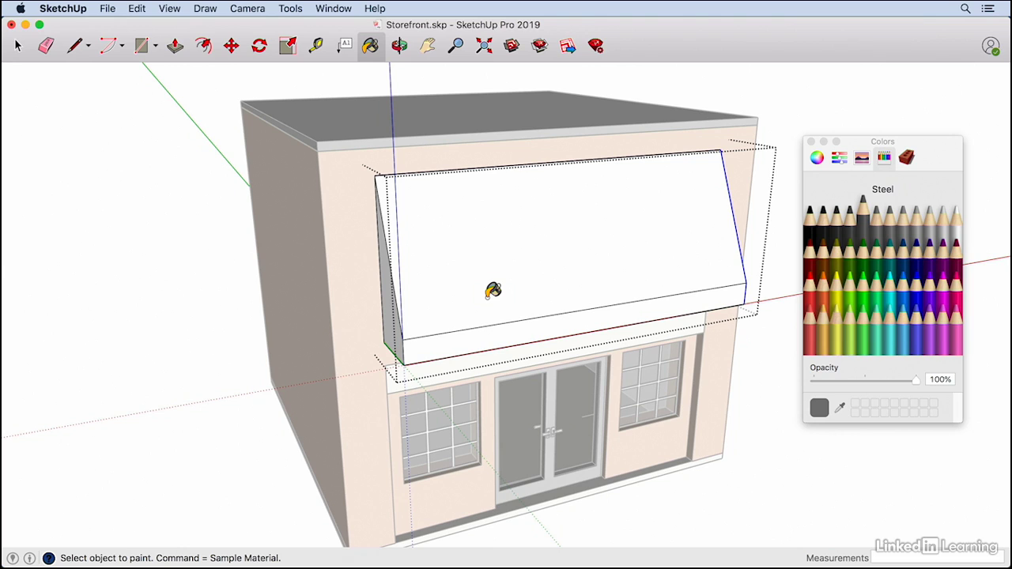
key(shift)
click(440, 267)
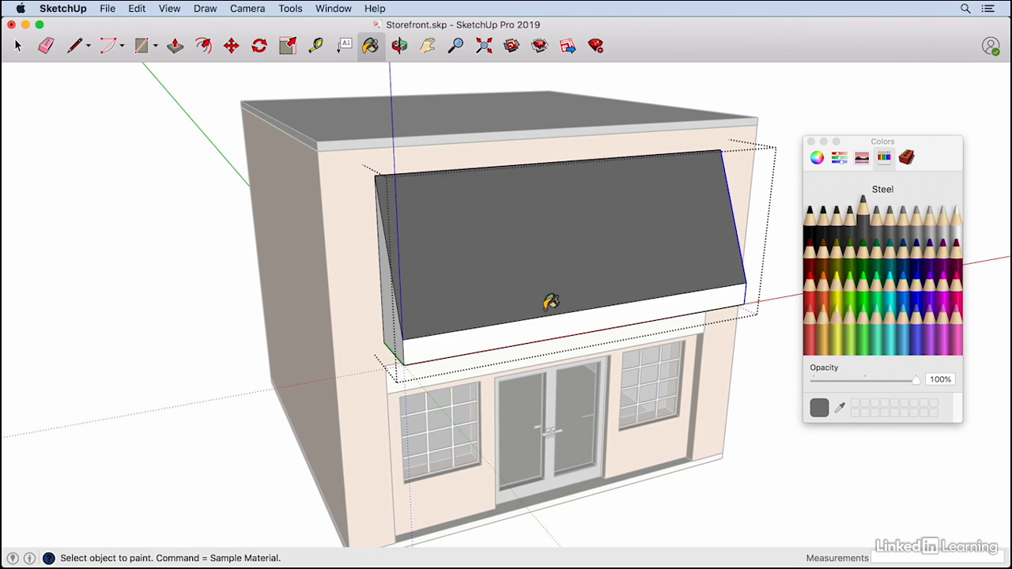
key(super+z)
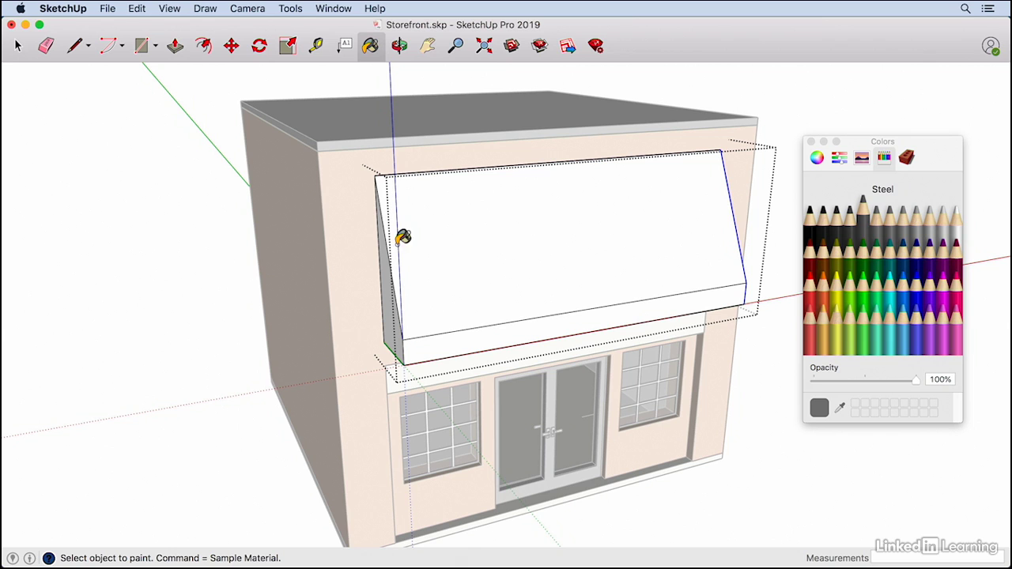
shift+click(494, 247)
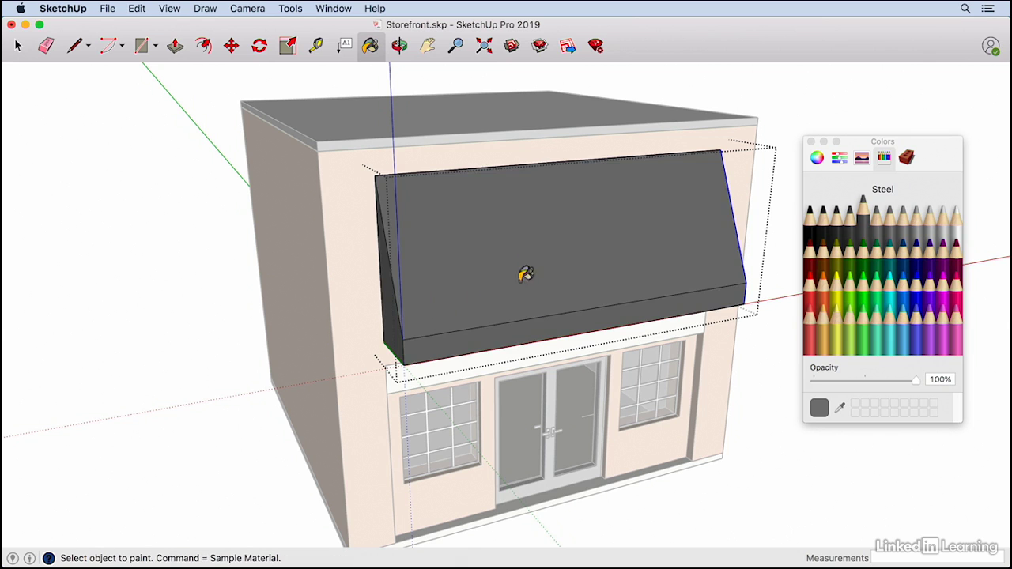
Start a 3D text object inside the awning group with the wording "Great Store"
mouse_move(431, 285)
middle_down()
mouse_move(506, 294)
mouse_move(545, 276)
middle_up()
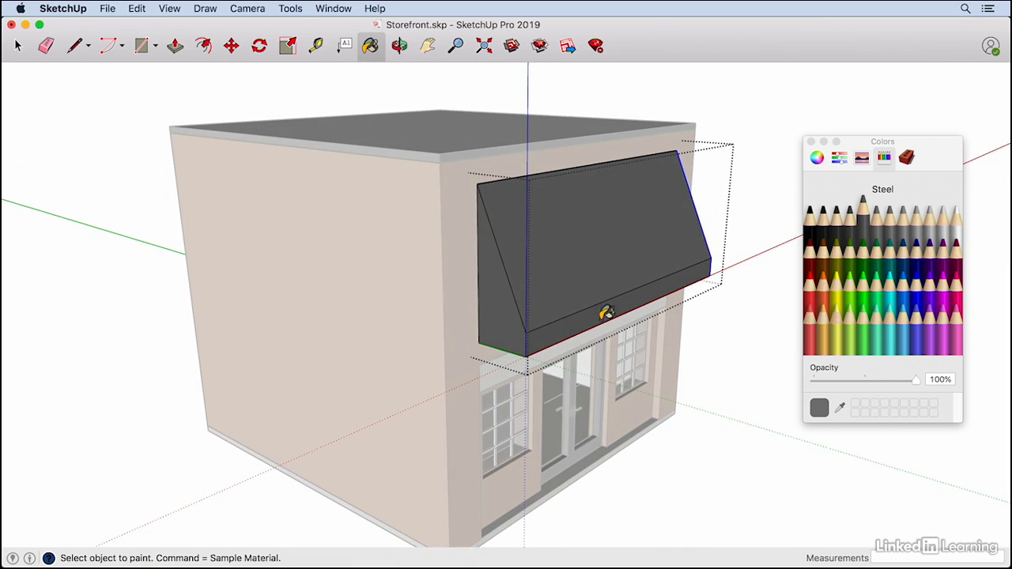
key(space)
click(247, 8)
mouse_move(287, 7)
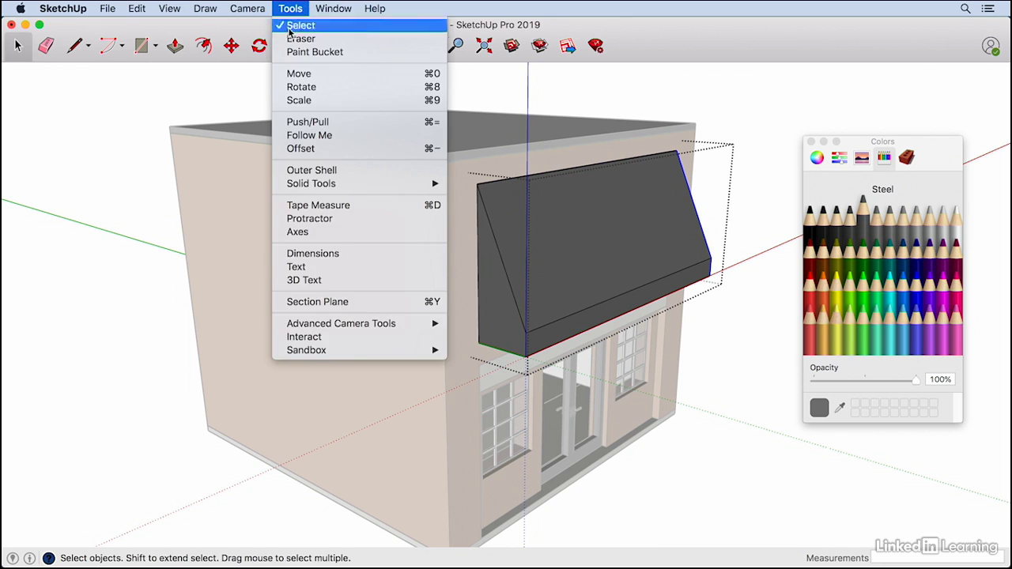
click(303, 281)
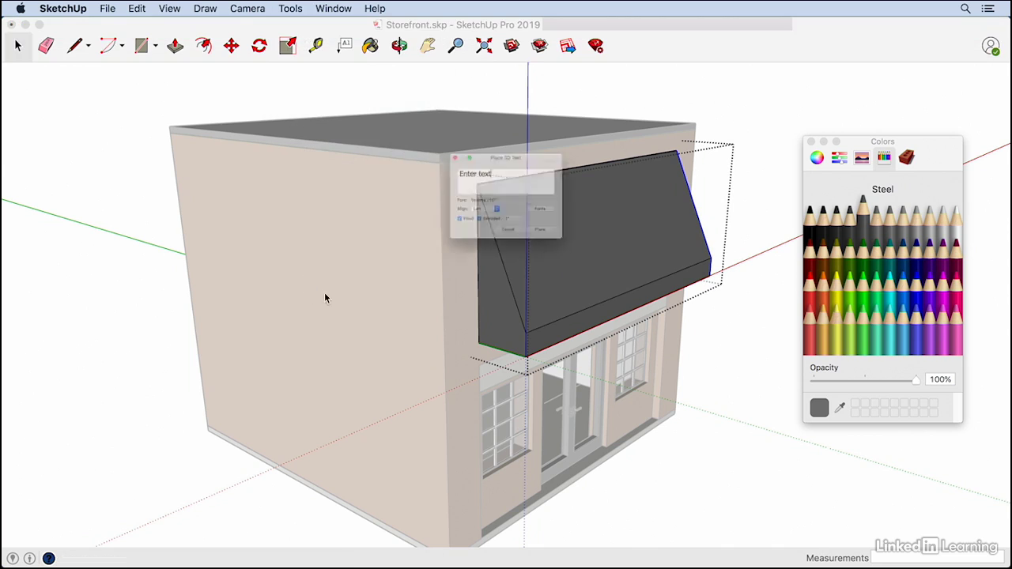
drag(479, 153, 394, 147)
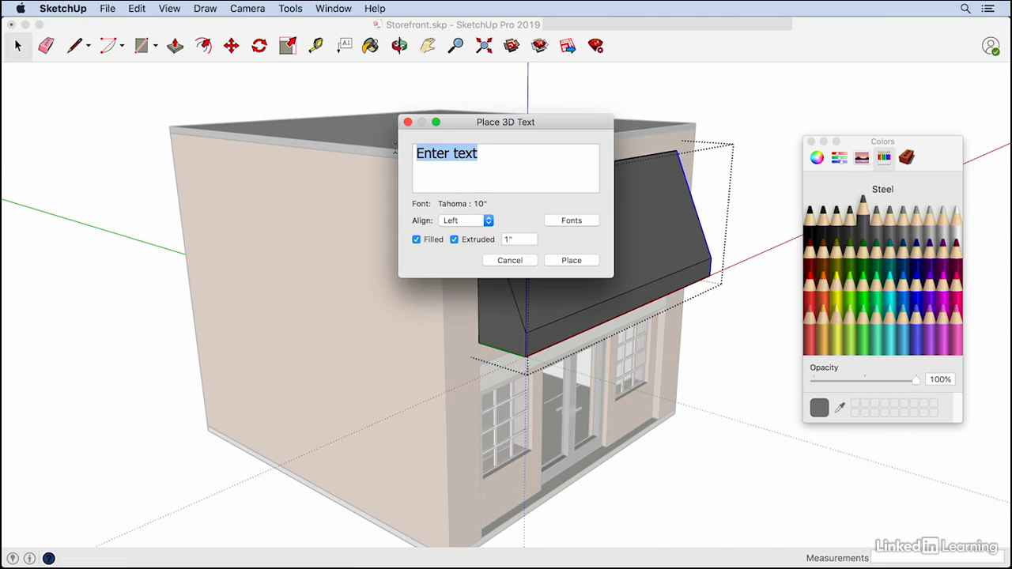
text(g)
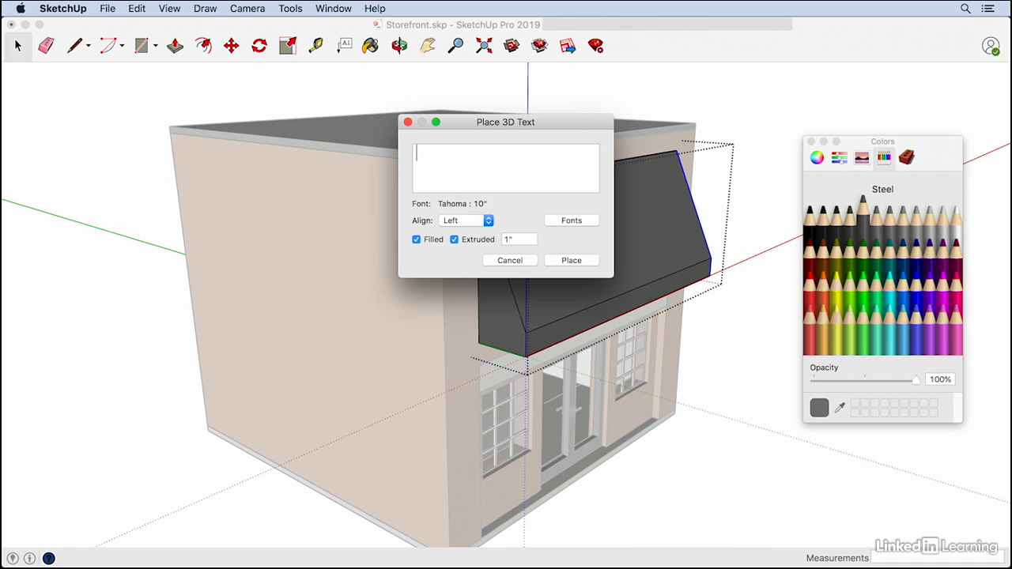
text(Great Store)
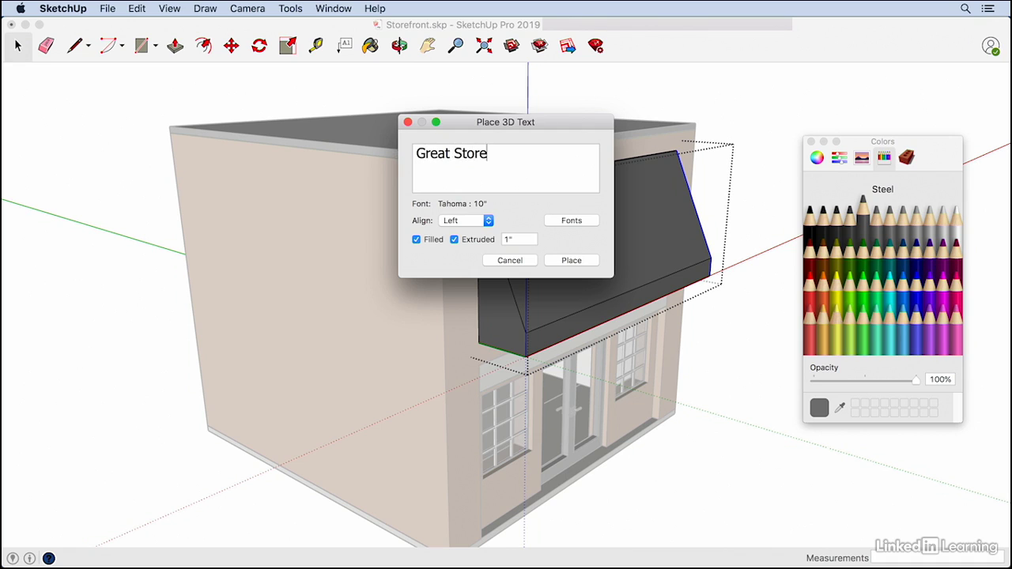
Place the "Great Store" 3D text near the middle of the awning's narrow front strip
click(570, 261)
scroll(605, 312, up, 3)
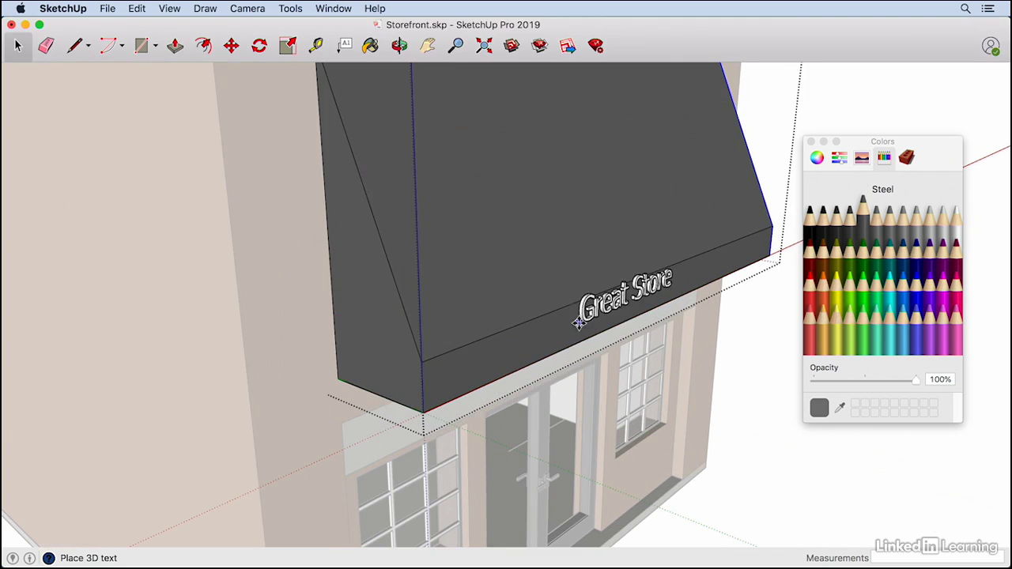
click(579, 322)
scroll(562, 296, down, 4)
key(space)
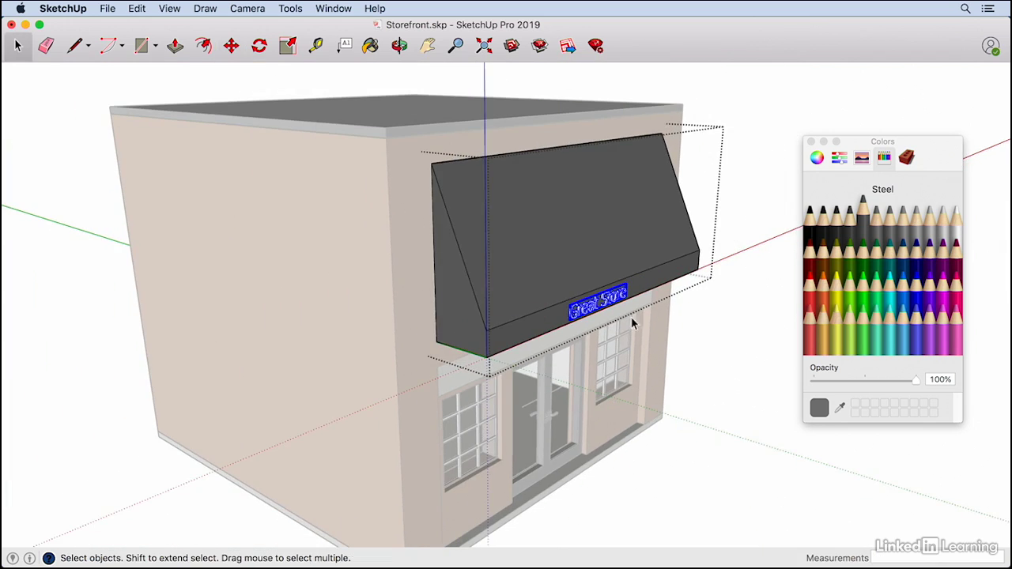